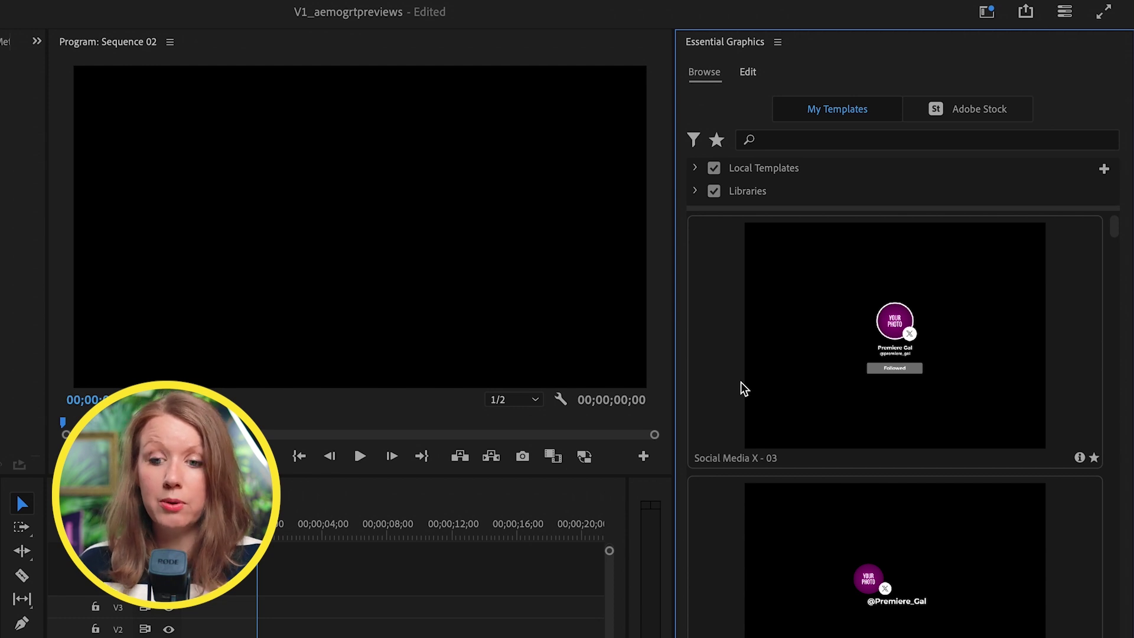
click(878, 335)
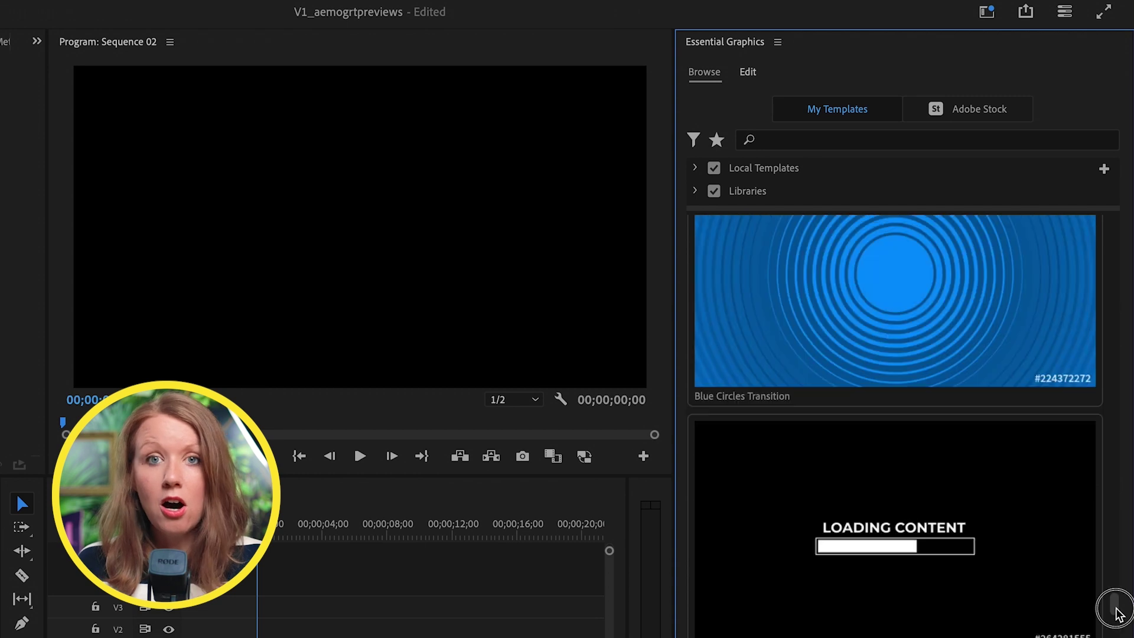
scroll(1116, 614, up, 2)
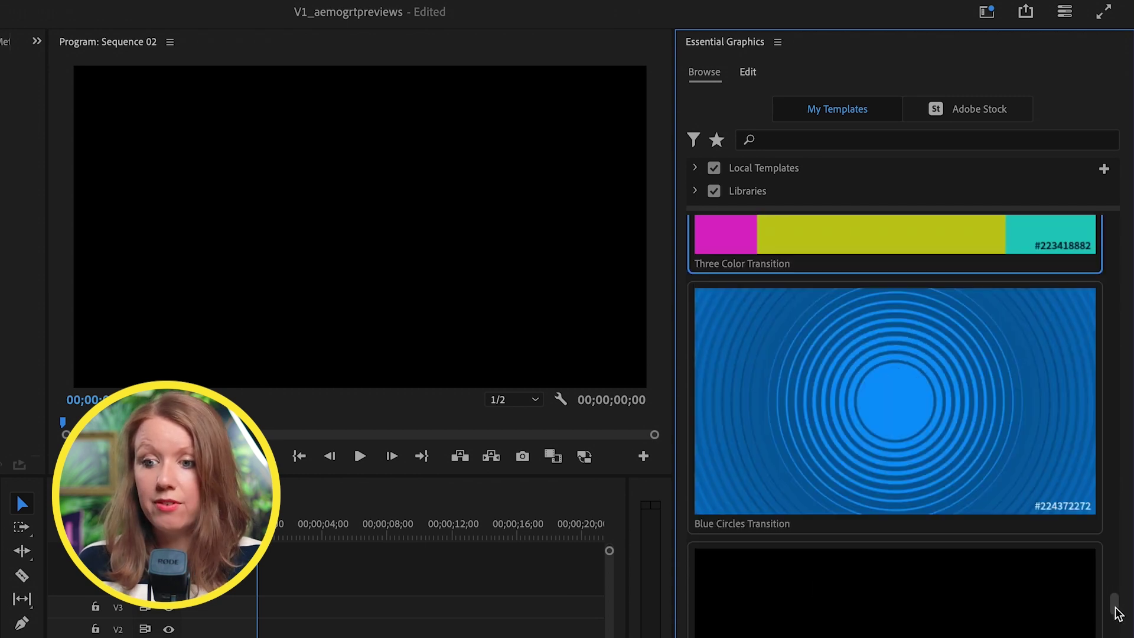
mouse_move(728, 484)
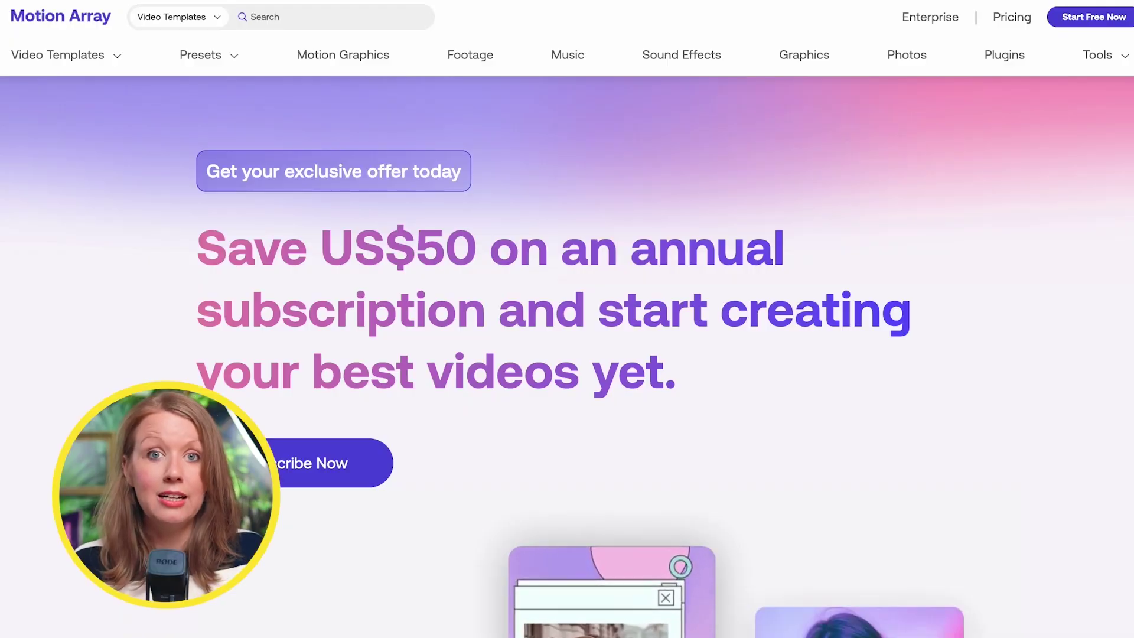
Browse Motion Array's Adobe After Effects video templates, such as Neo-Brutalism Opener and Freeze Frame Collage Grunge
mouse_move(58, 54)
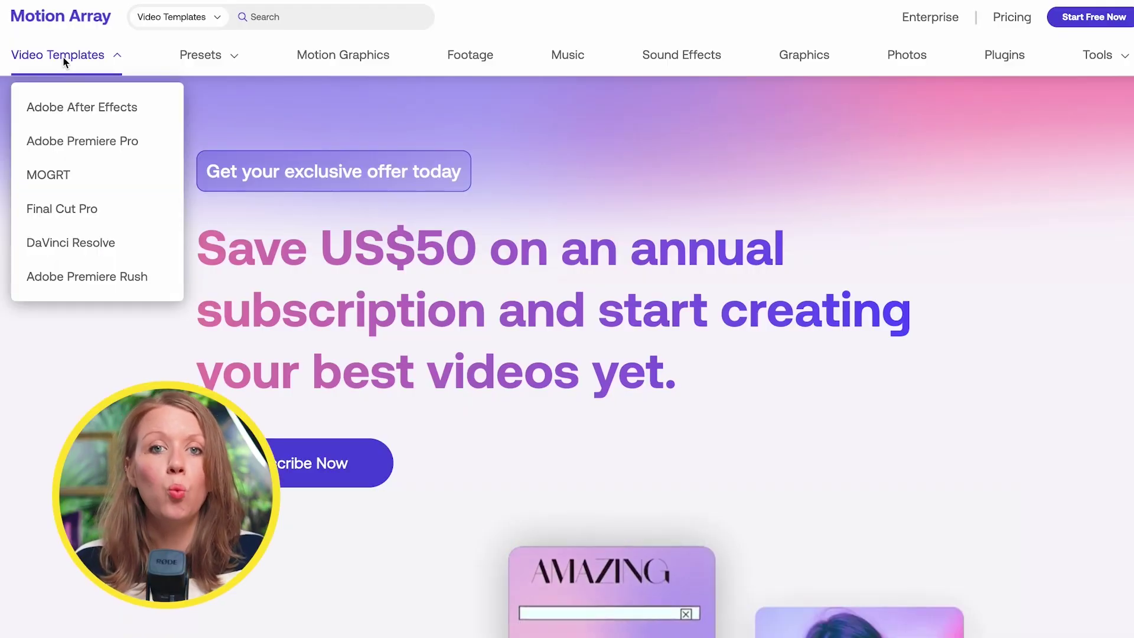
click(70, 109)
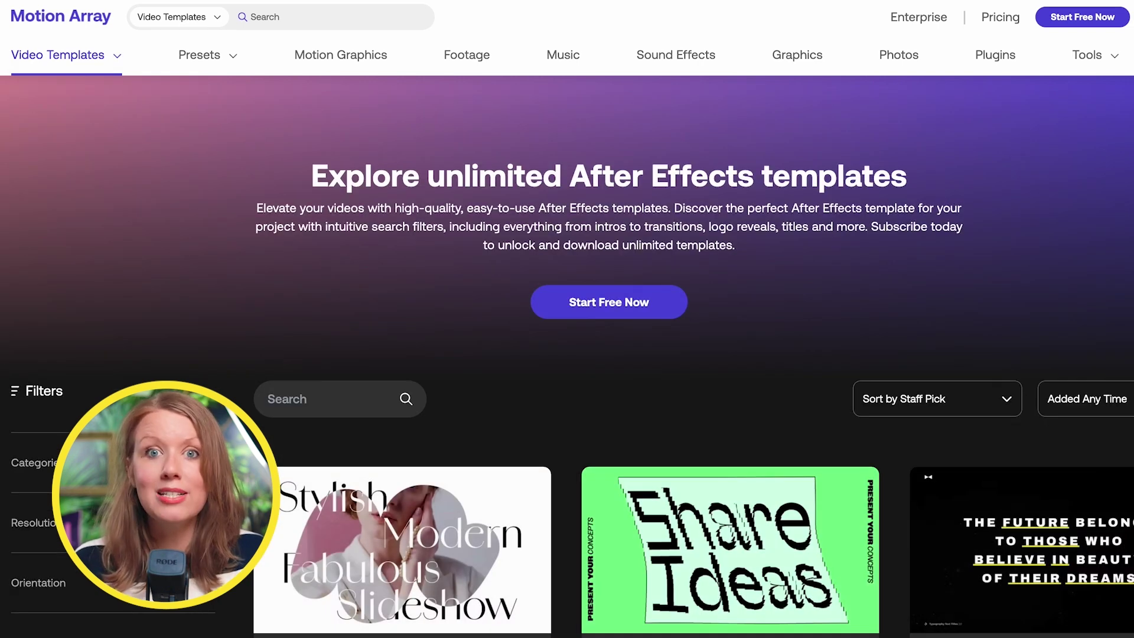
scroll(567, 354, down, 3)
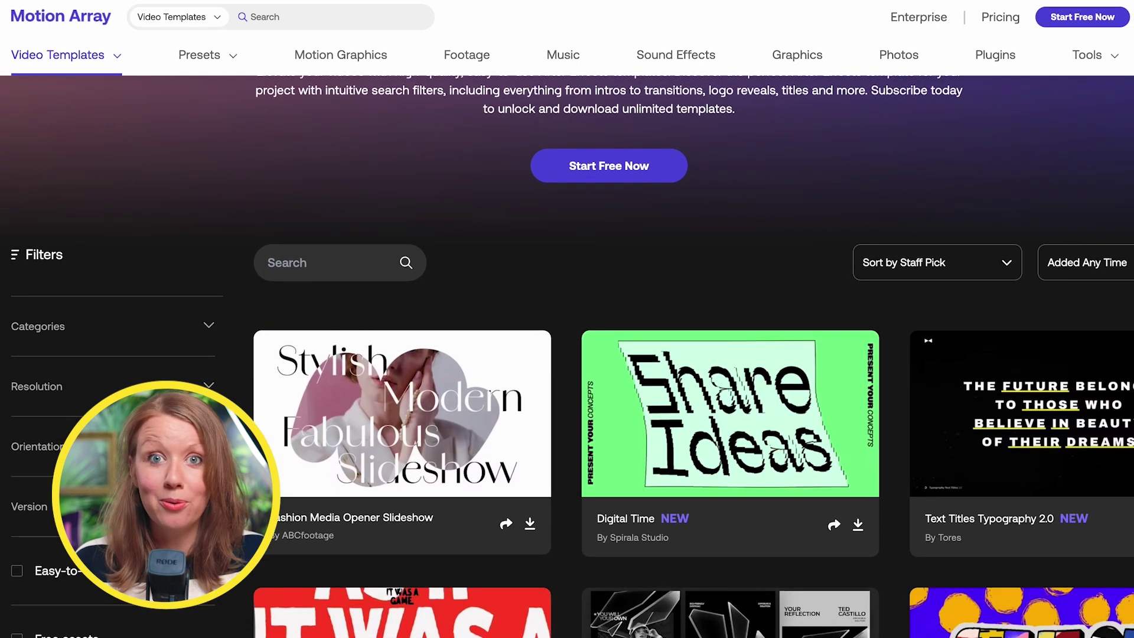
scroll(567, 354, down, 3)
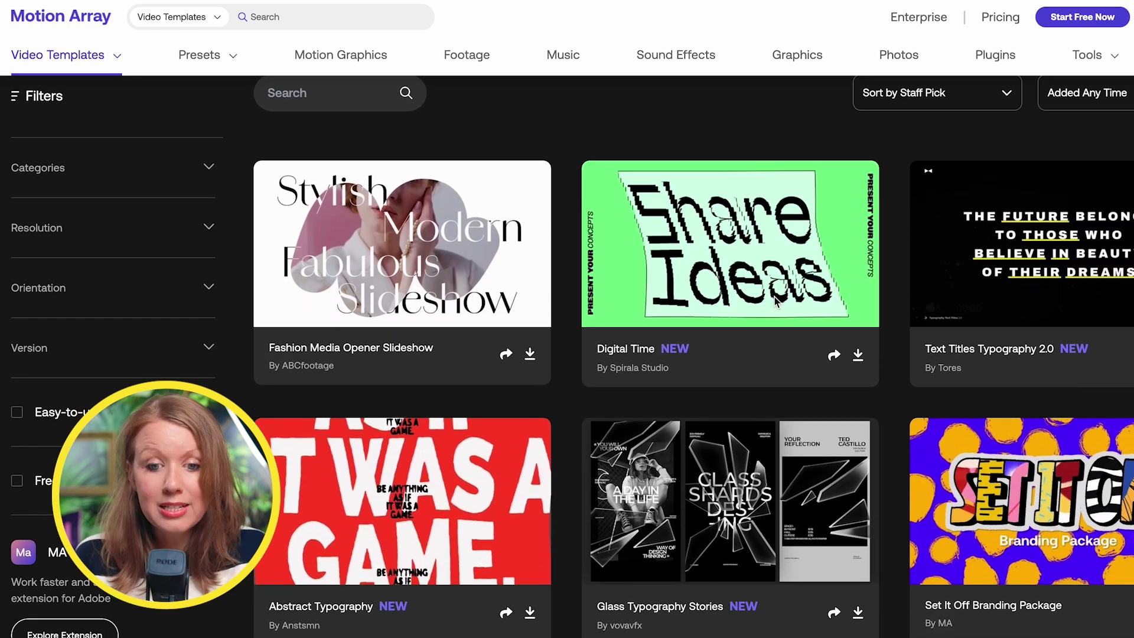
mouse_move(355, 287)
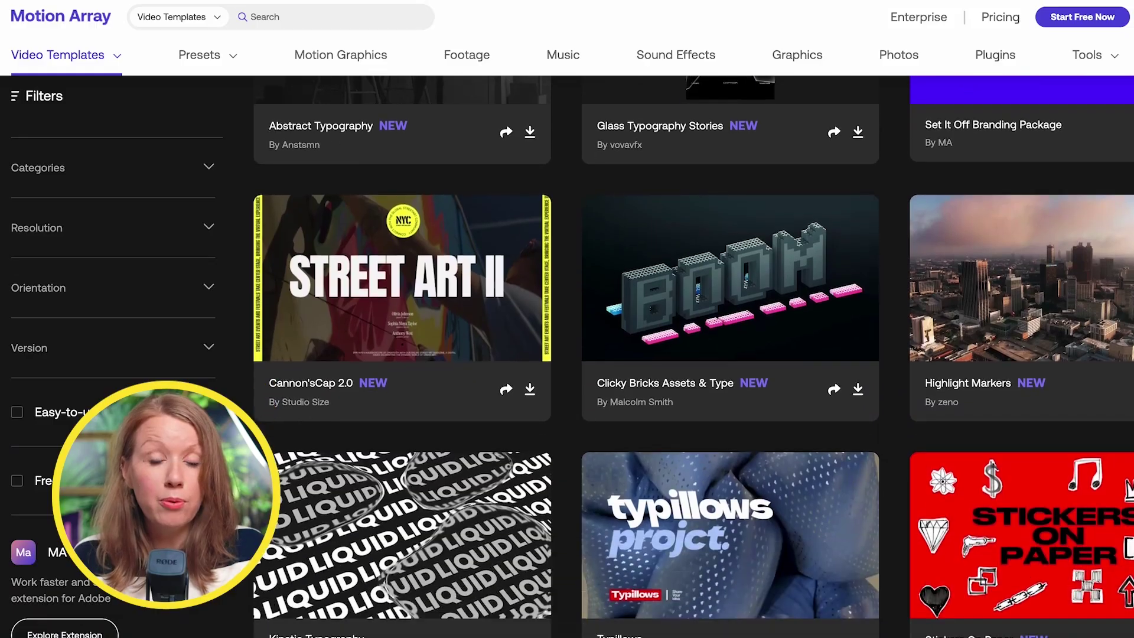
scroll(693, 356, down, 12)
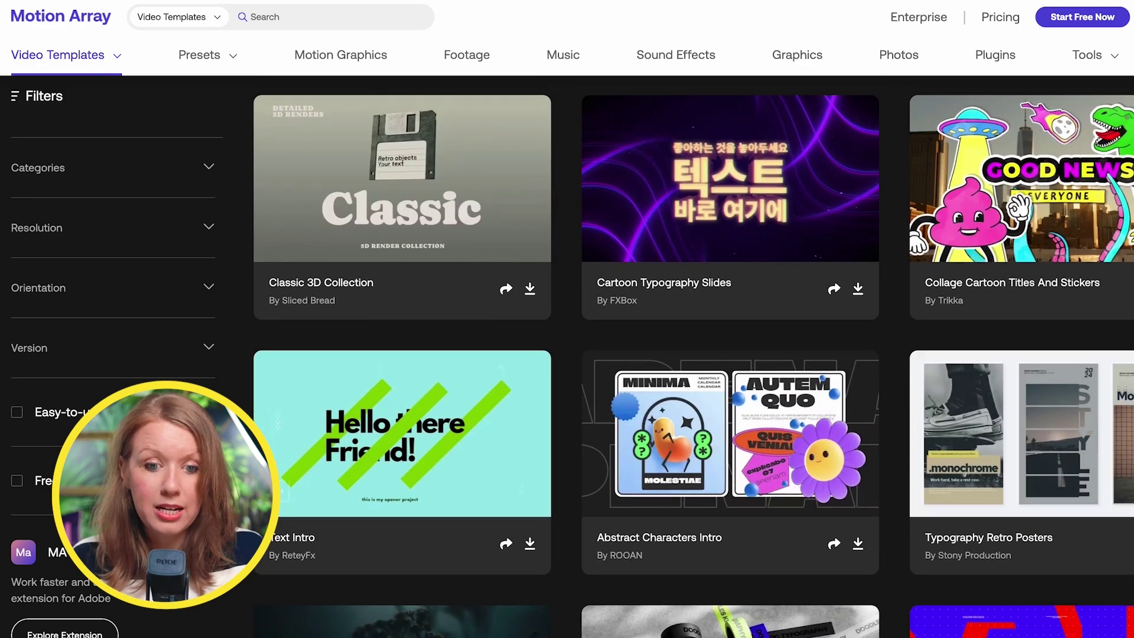
scroll(693, 356, up, 1)
mouse_move(405, 287)
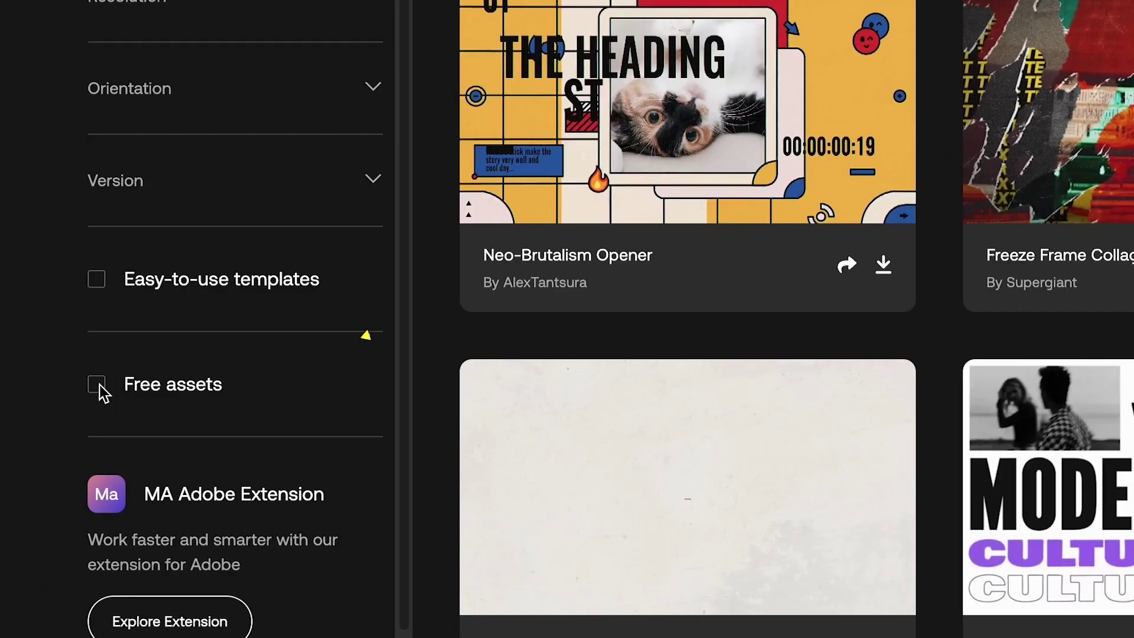
Filter to free assets, download the Set It Off Branding Package and preview its HELL YEAH title
click(97, 385)
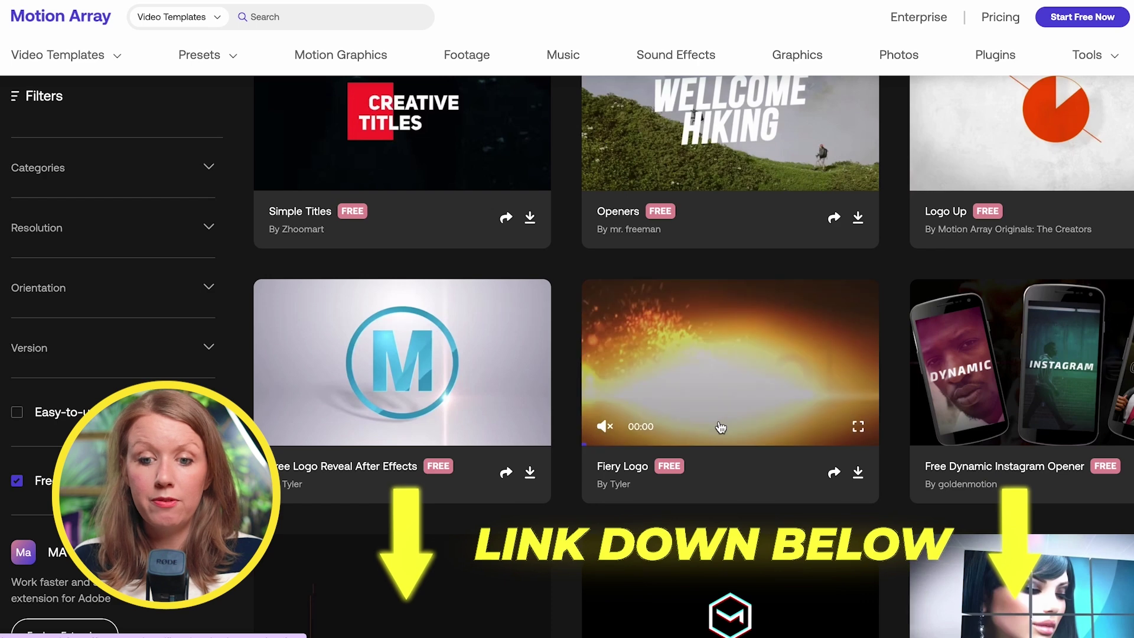
scroll(721, 427, down, 4)
scroll(717, 440, down, 3)
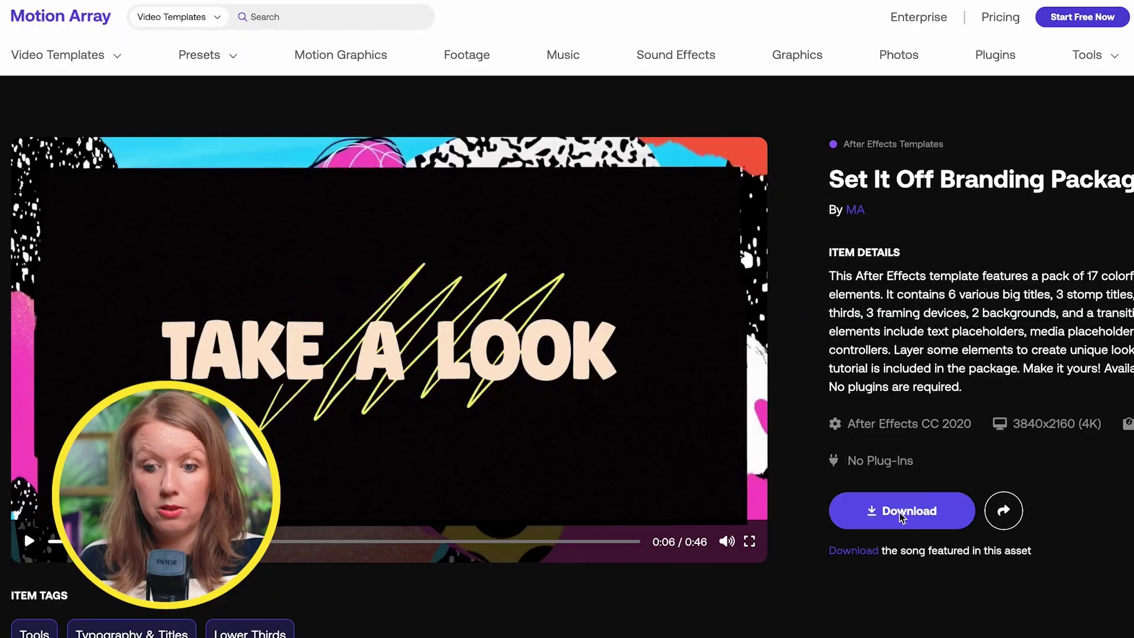
click(902, 514)
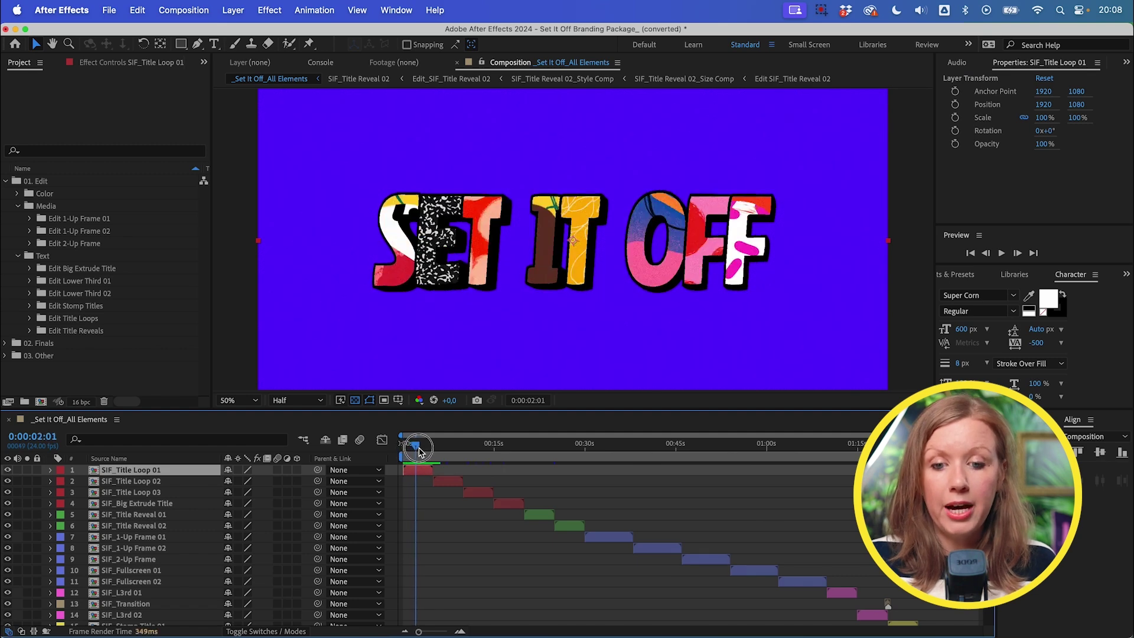
drag(419, 452, 249, 440)
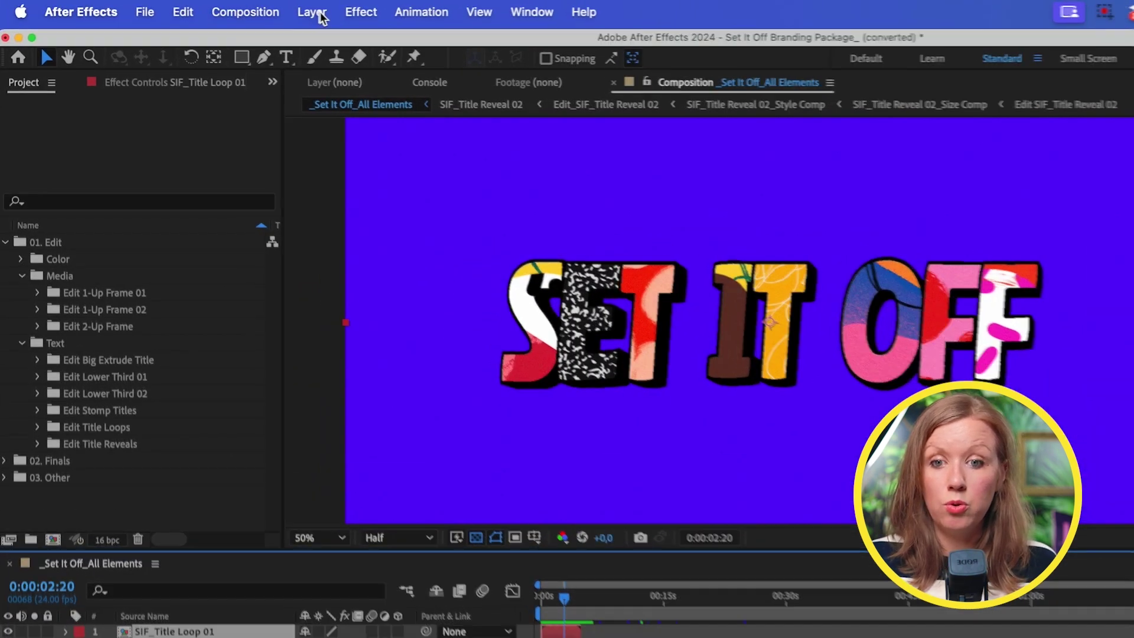
Pre-compose SIF_Title Loop 01 into SIF_Title Loop 01 Comp 1 and open the new comp
click(322, 16)
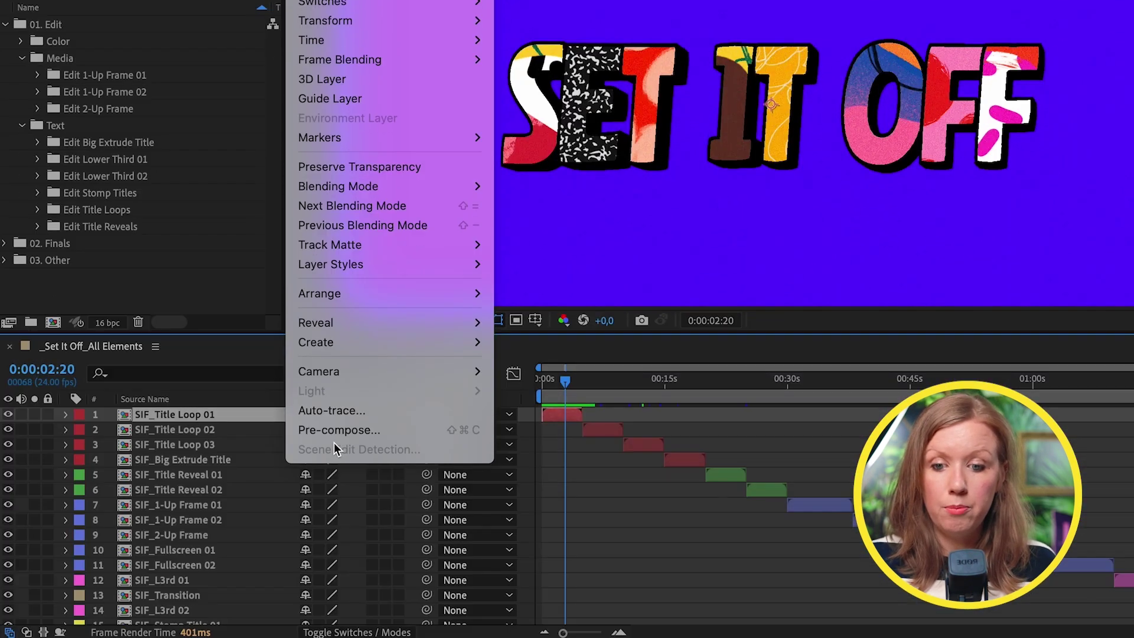
click(340, 430)
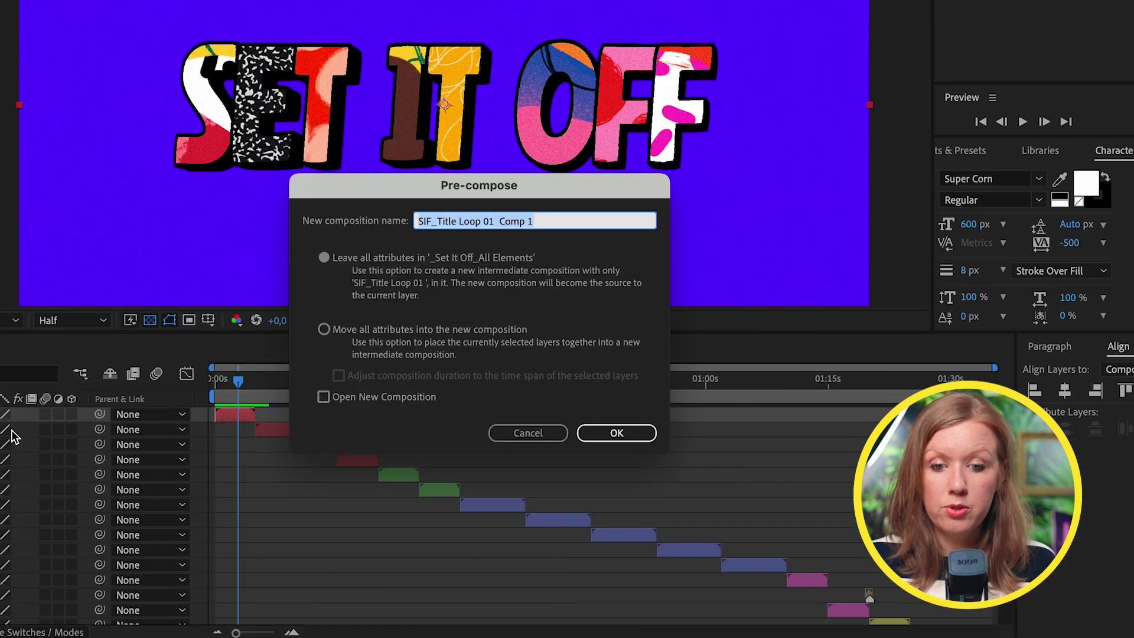
click(617, 433)
double_click(177, 413)
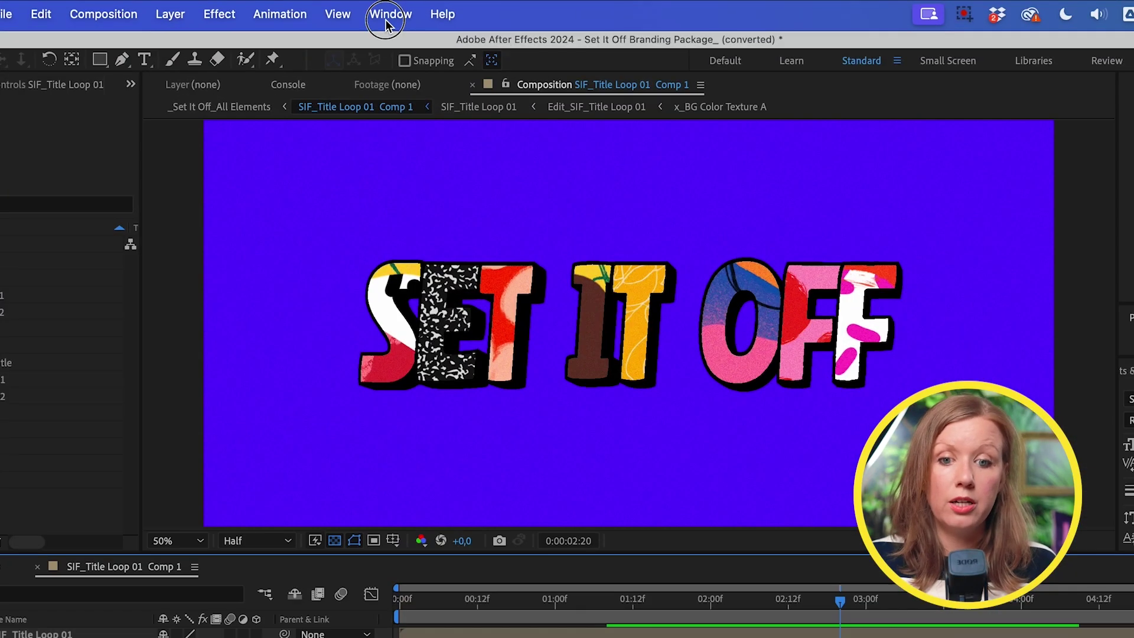
click(396, 10)
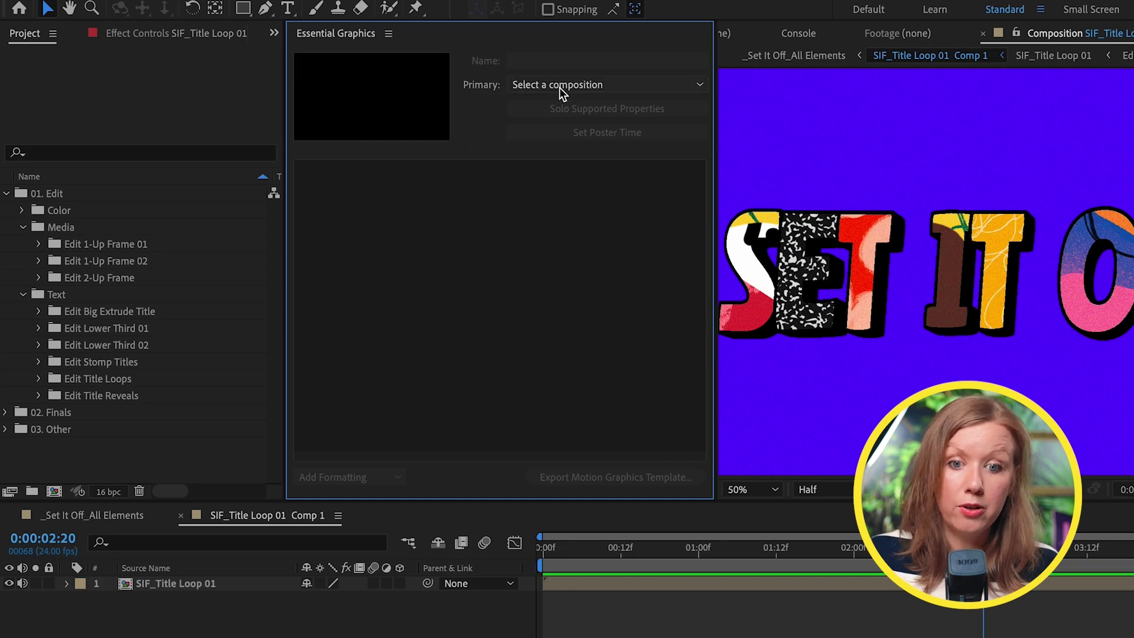
Set SIF_Title Loop 01 Comp 1 as the template's primary comp and name it Premiere Gal Sticker
click(560, 85)
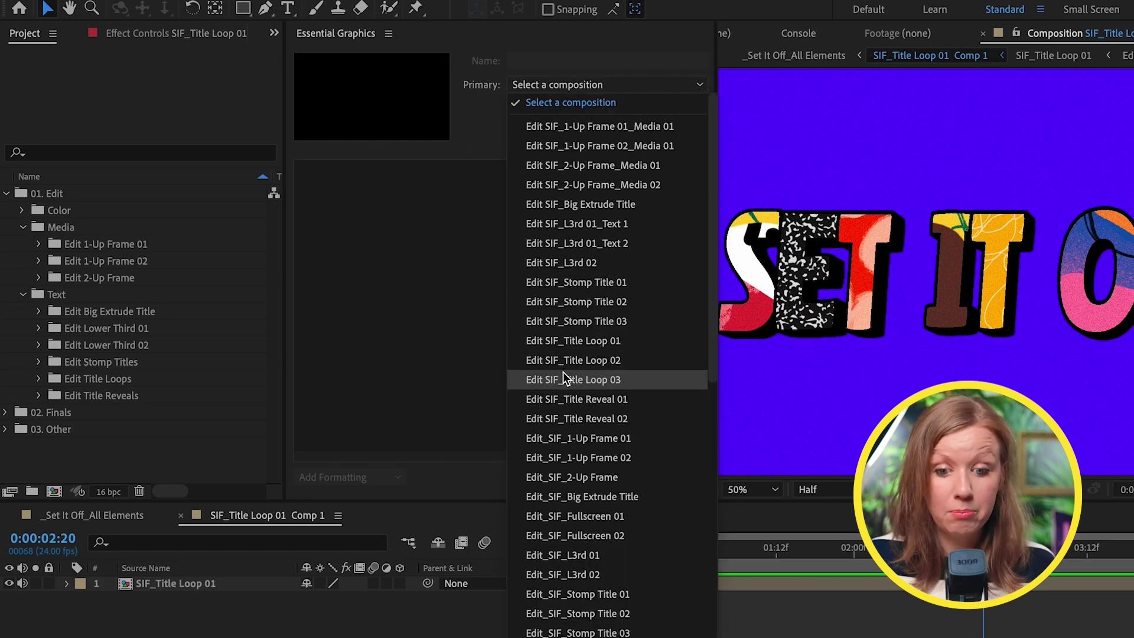
scroll(562, 371, down, 10)
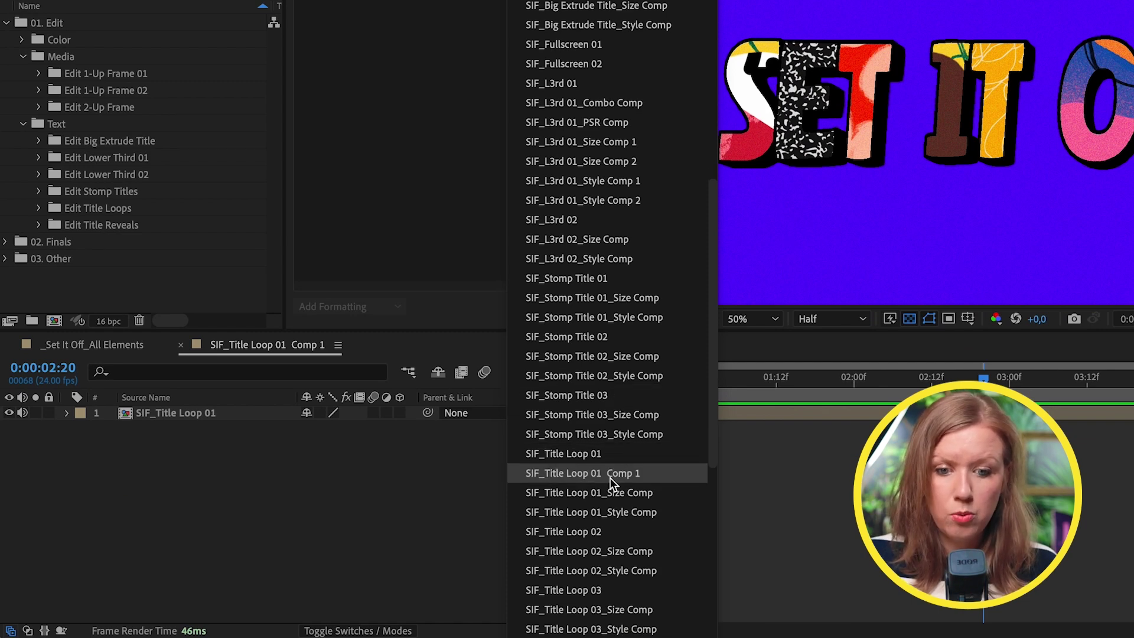
click(610, 473)
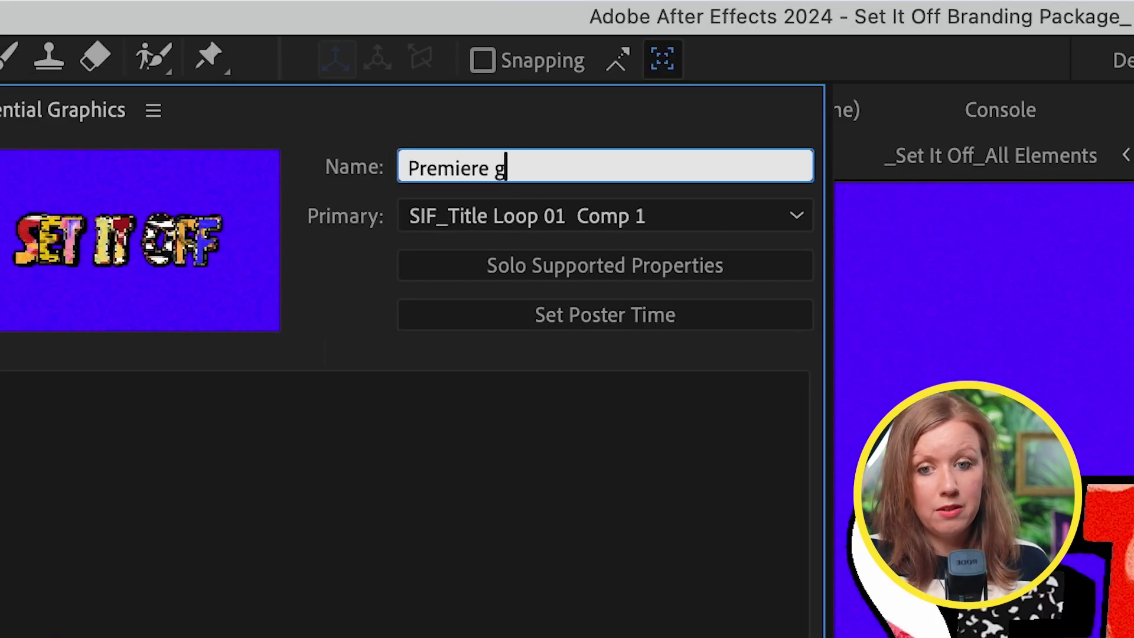
text(al Sticker)
key(Return)
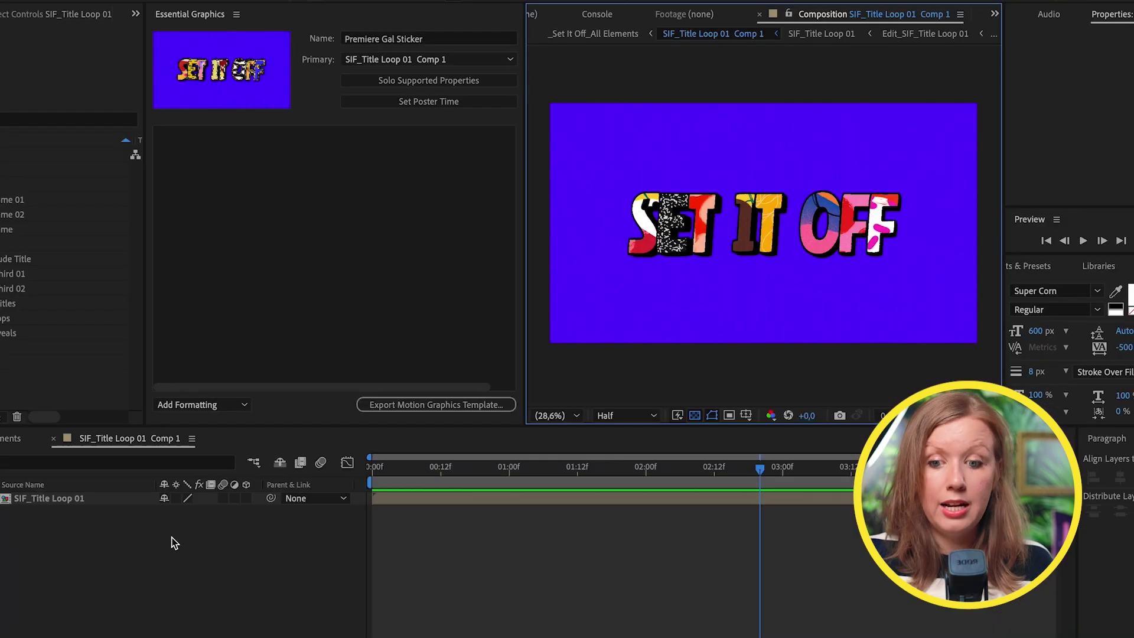
click(49, 496)
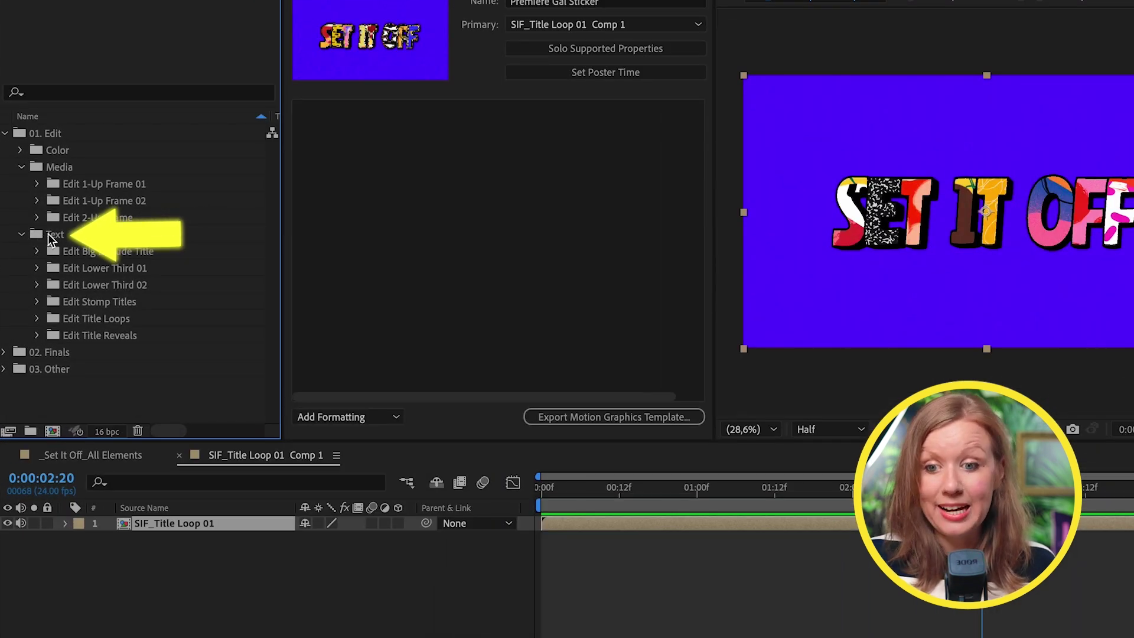
click(35, 318)
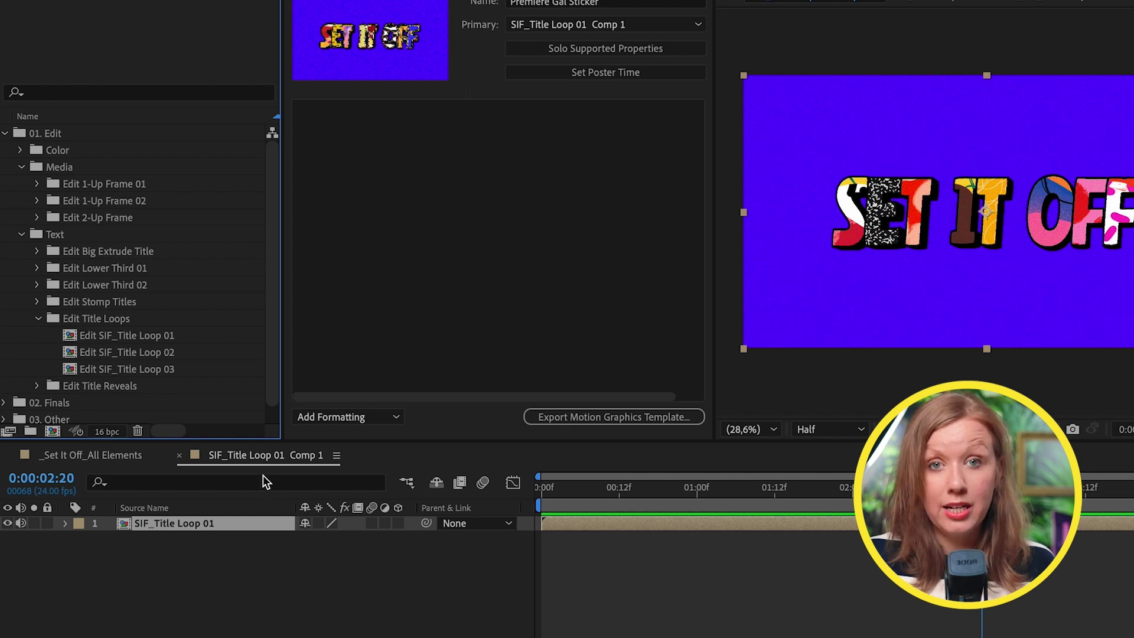
In Edit SIF_Title Loop 01, add the title's Source Text as a template control labelled Edit Text
click(81, 337)
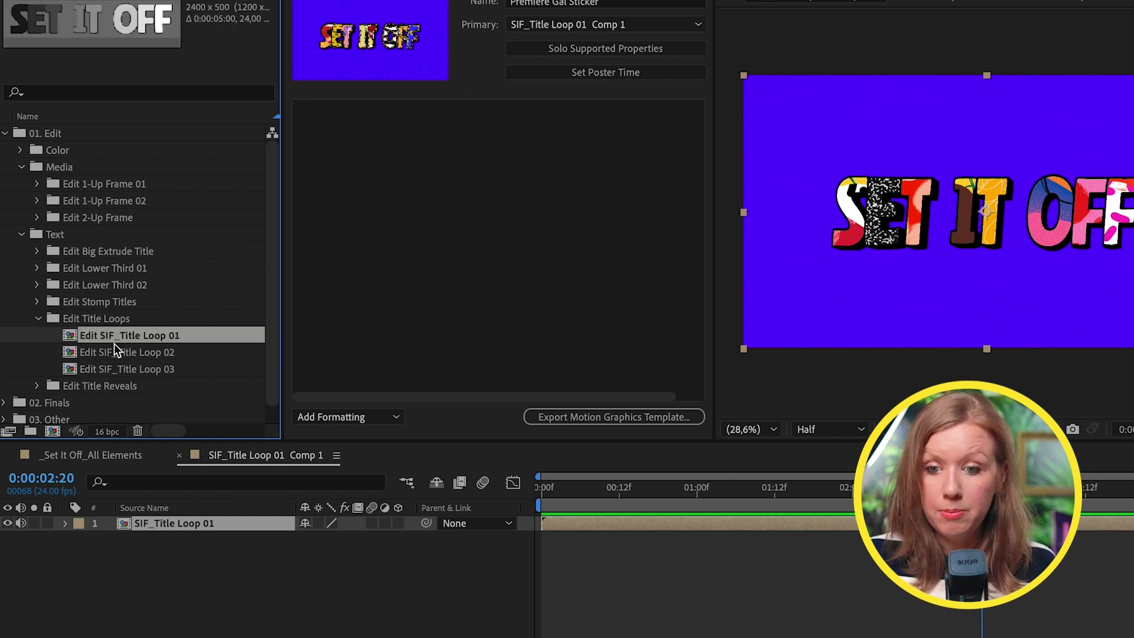
double_click(76, 338)
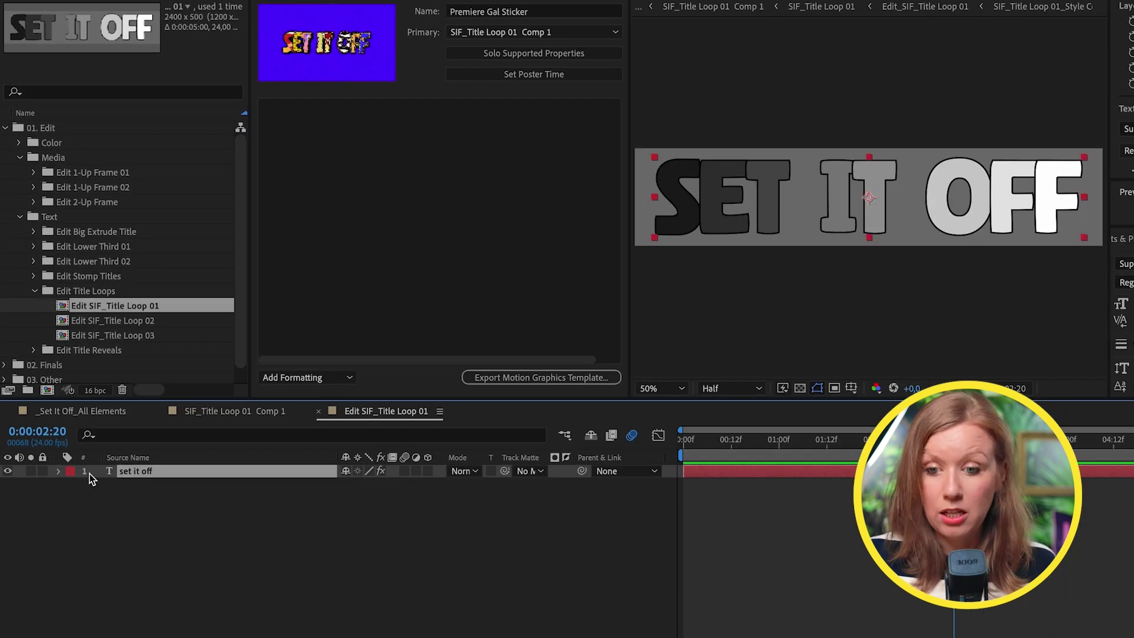
click(59, 471)
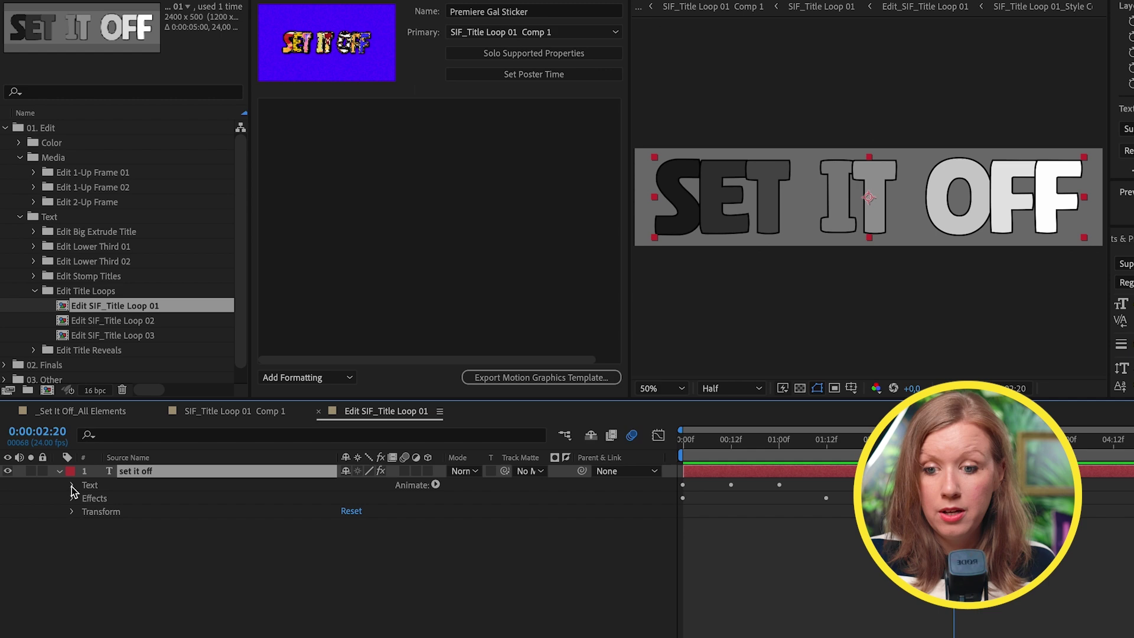
click(71, 487)
click(191, 387)
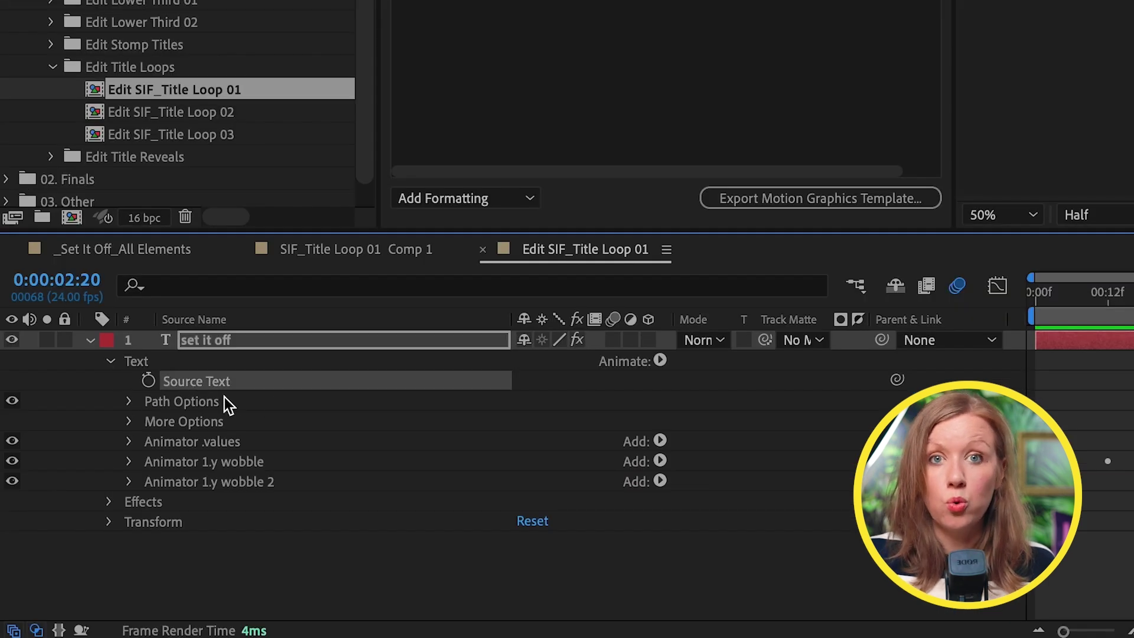
drag(204, 388, 637, 0)
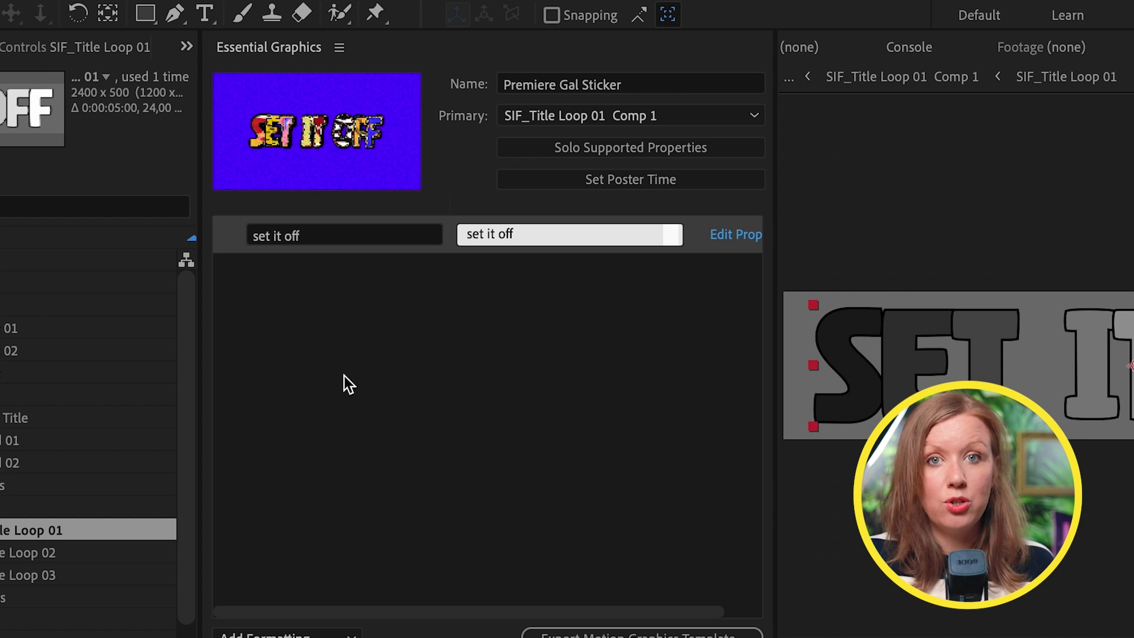
click(320, 239)
text(Edit Text)
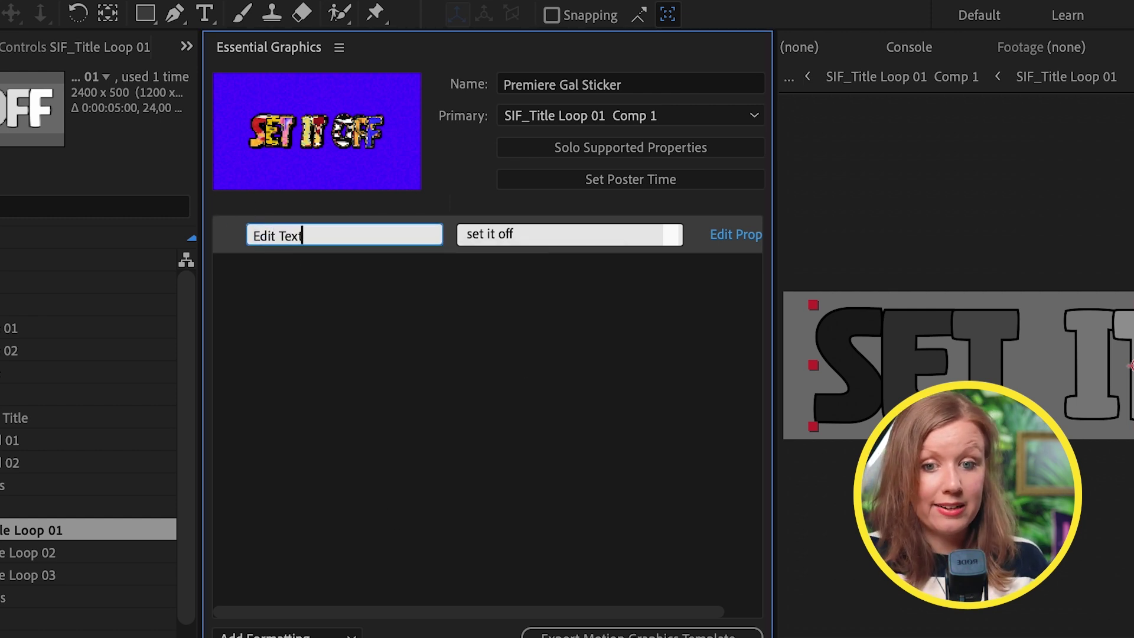
click(632, 279)
Replace the 'set it off' default text with Premiere Gal and fit the viewer to 100%
click(519, 234)
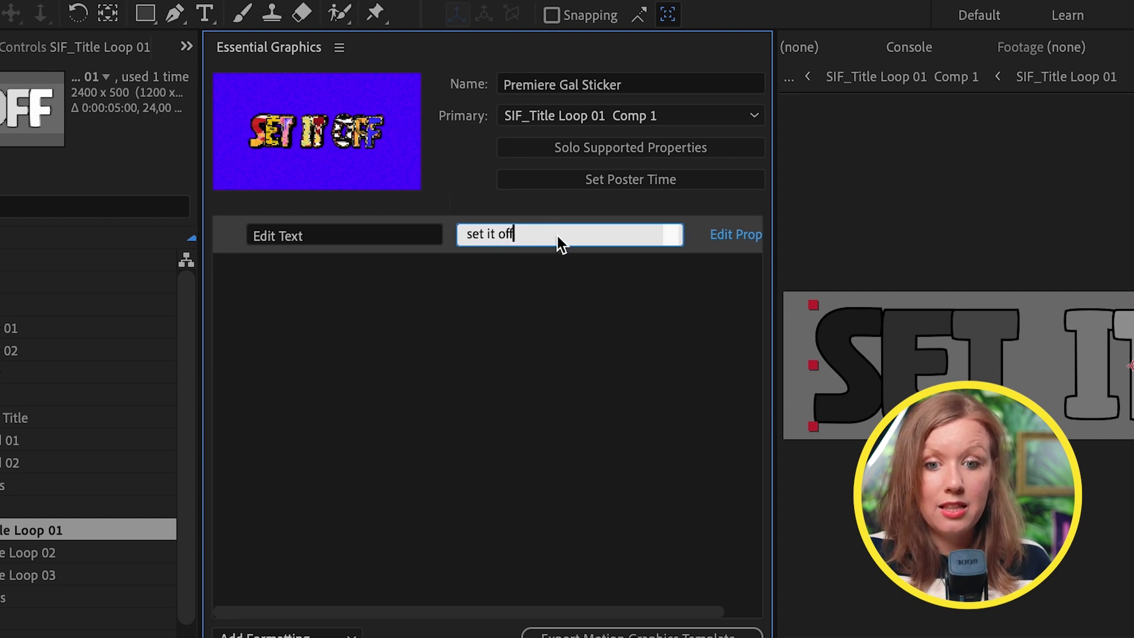
drag(551, 233, 424, 223)
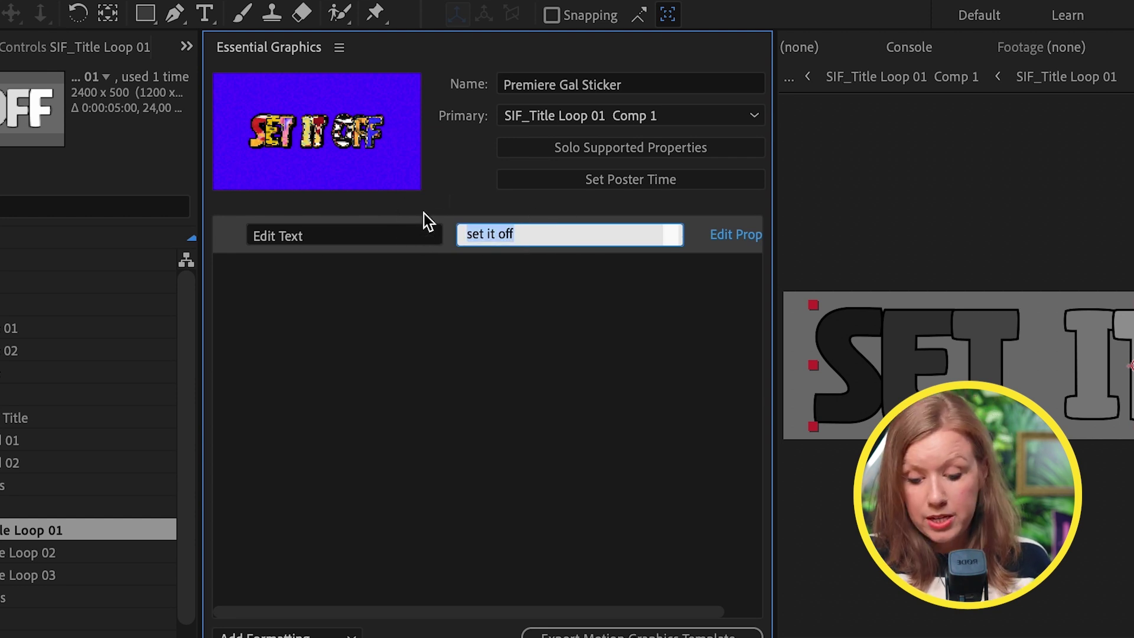
text(Premiere Gal)
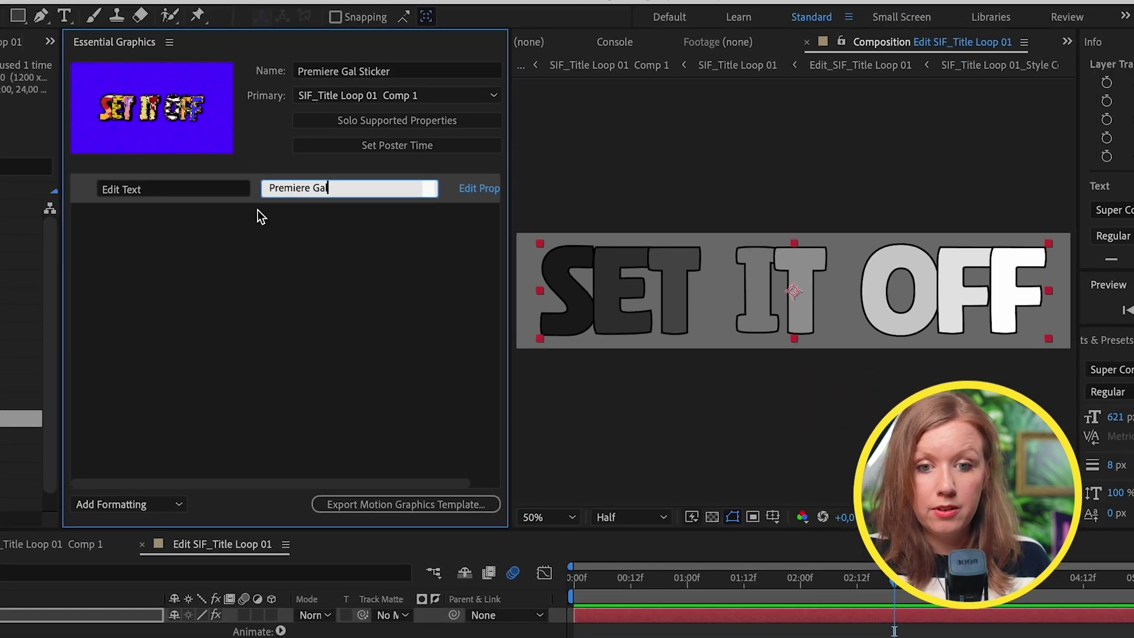
click(377, 337)
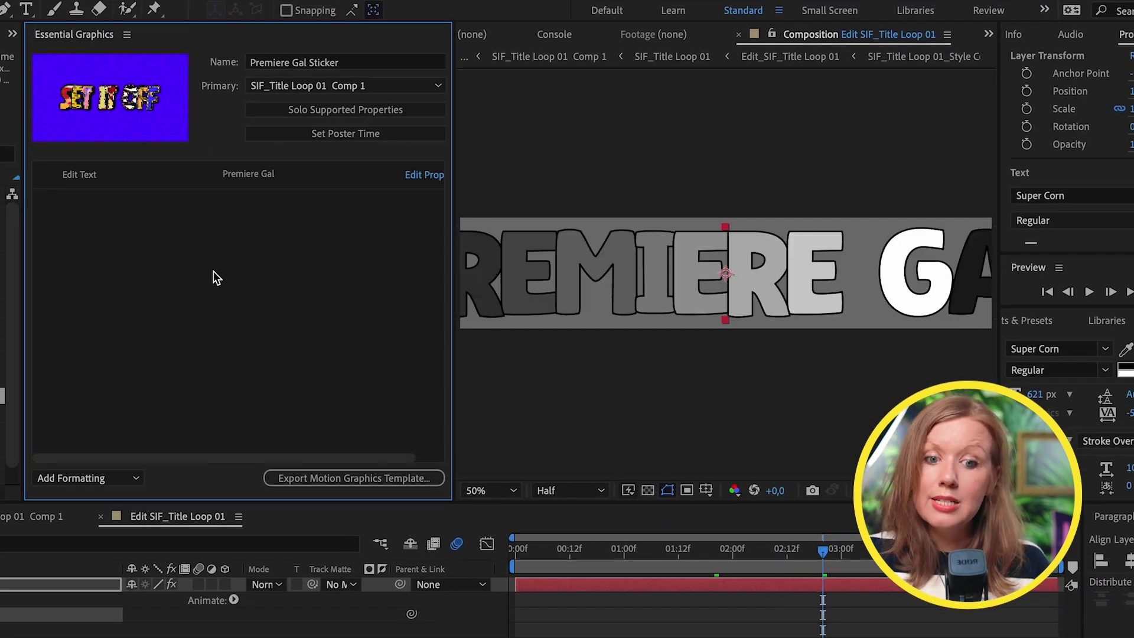
click(492, 491)
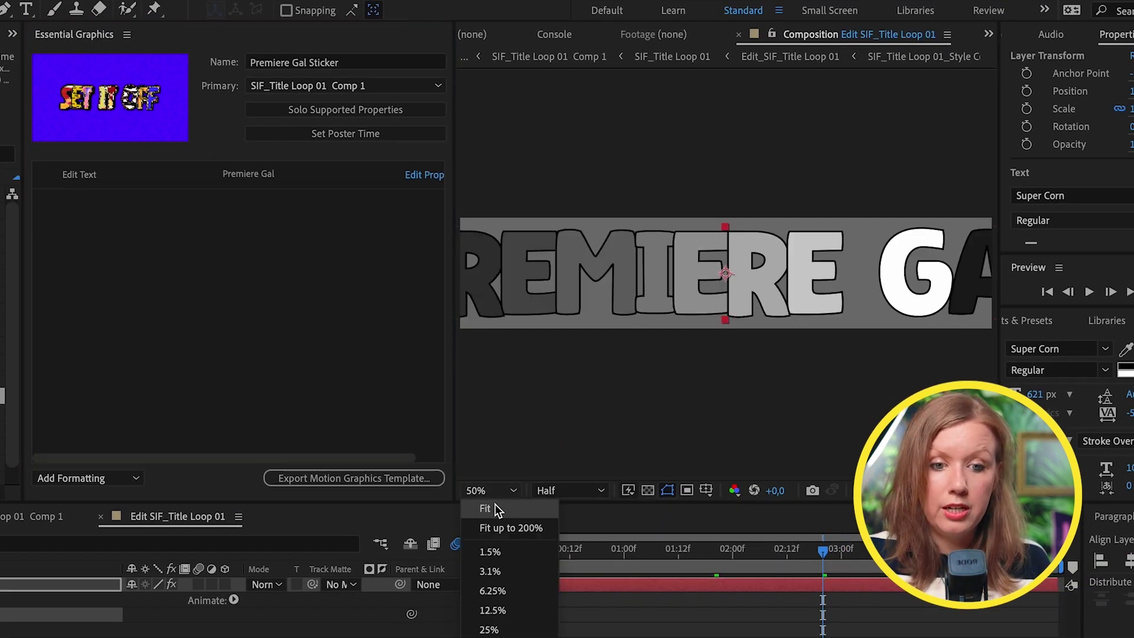
click(495, 505)
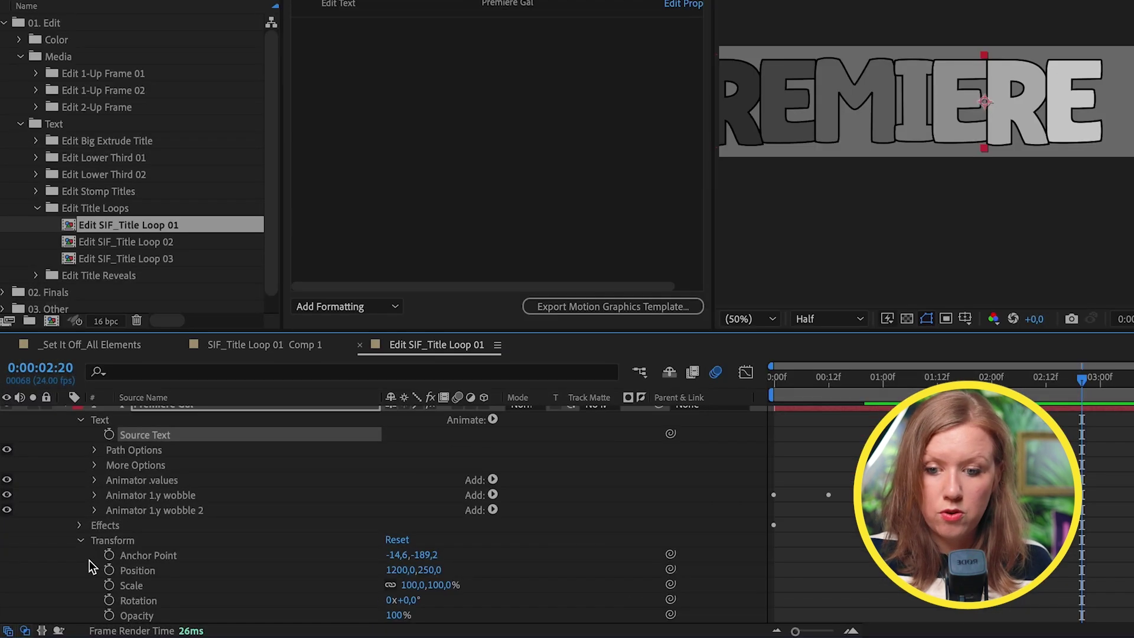
Add the title's Position and Scale as template controls, with Scale 70% and Position 1200, 247
drag(139, 572, 401, 106)
drag(137, 586, 403, 107)
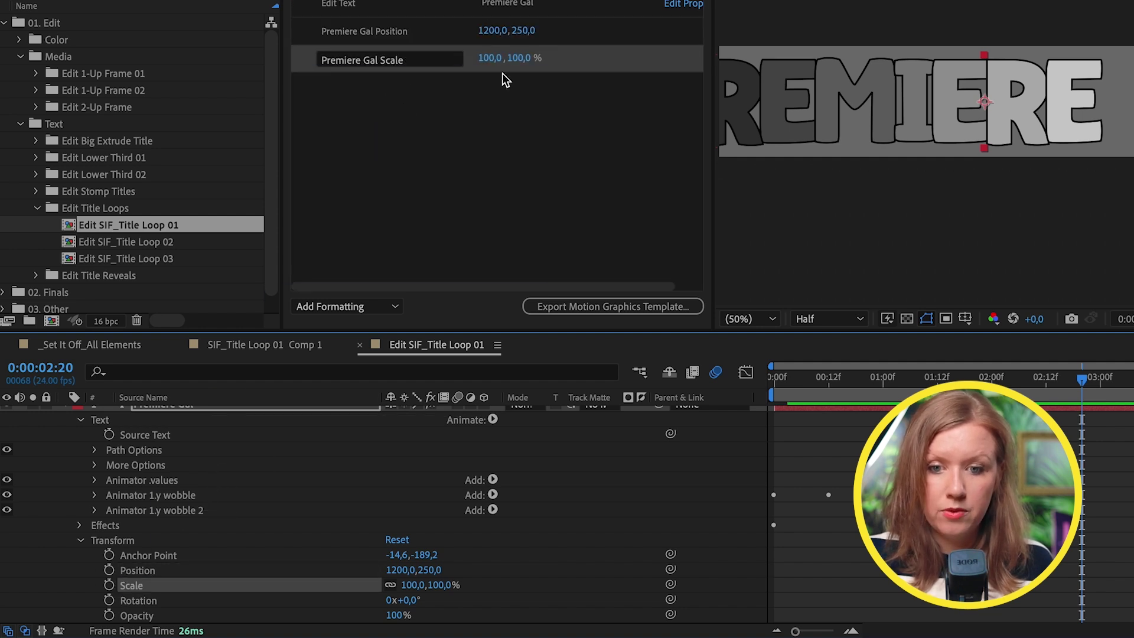
drag(490, 62, 462, 61)
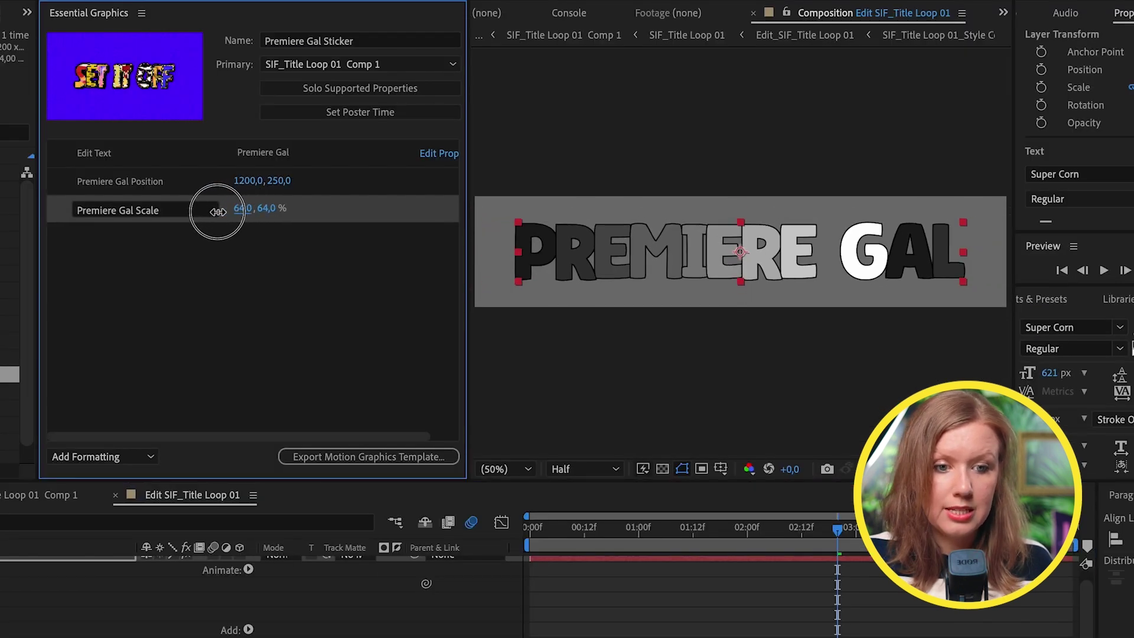
drag(218, 212, 221, 209)
click(215, 282)
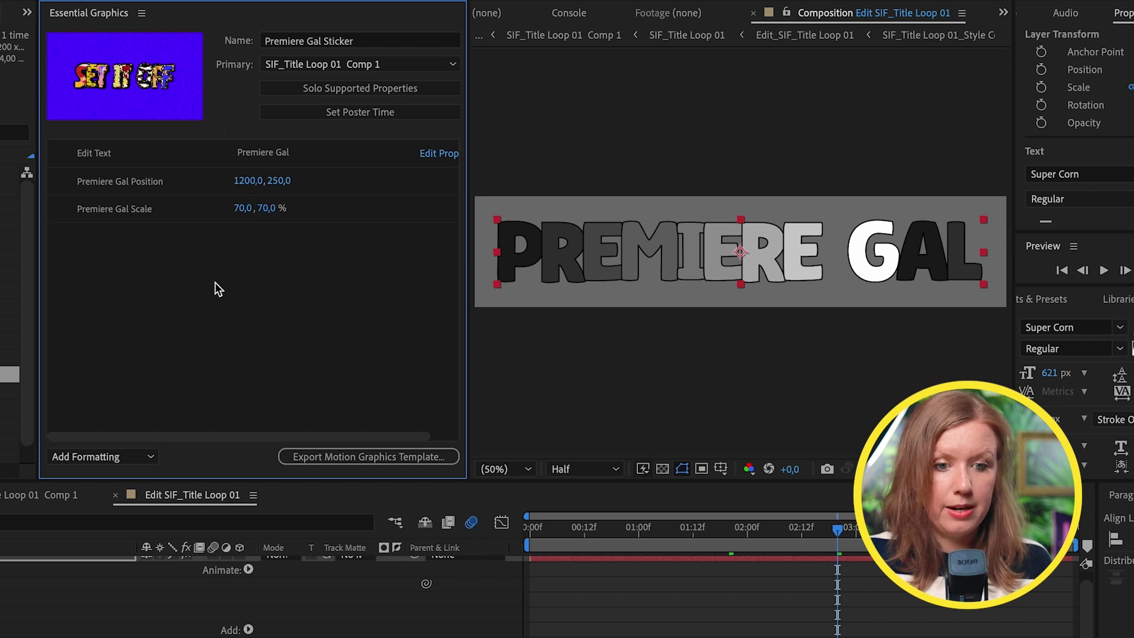
mouse_move(280, 186)
mouse_down()
mouse_move(336, 182)
mouse_move(211, 188)
mouse_move(295, 172)
mouse_up()
click(367, 236)
drag(466, 248, 532, 242)
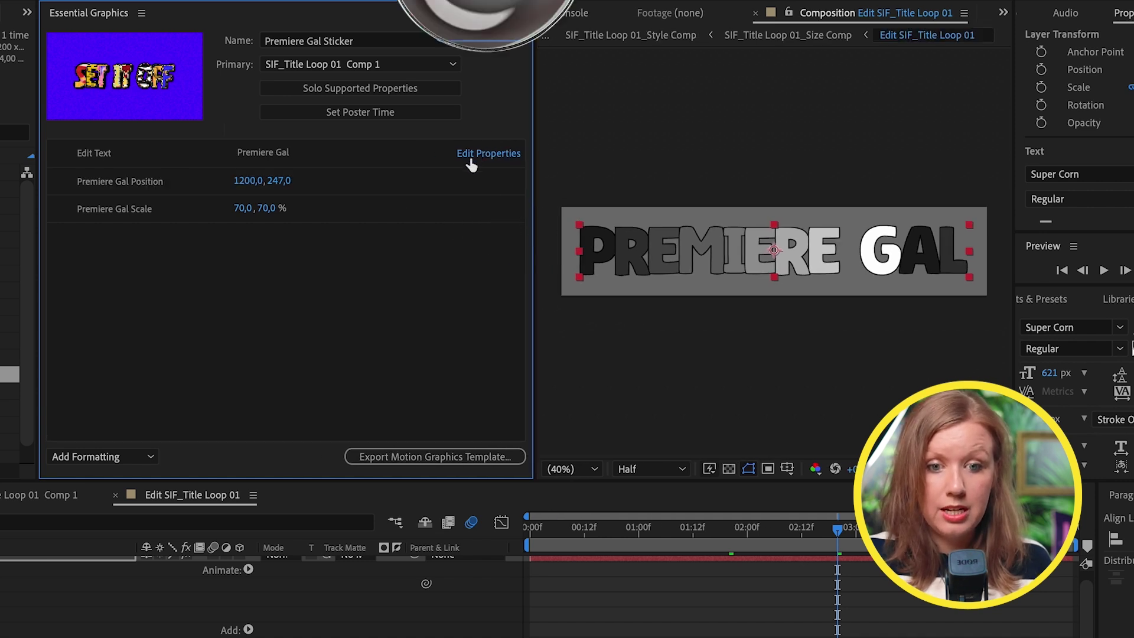
Enable Font Size Adjustment and Faux Styles in the Edit Text control's properties
click(464, 157)
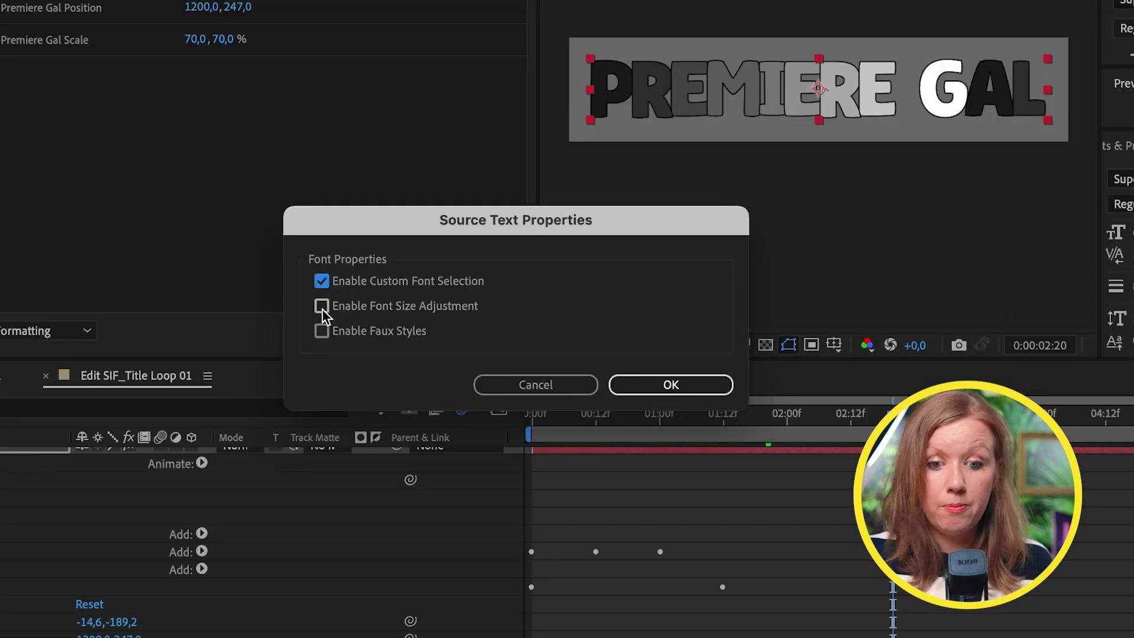
click(322, 307)
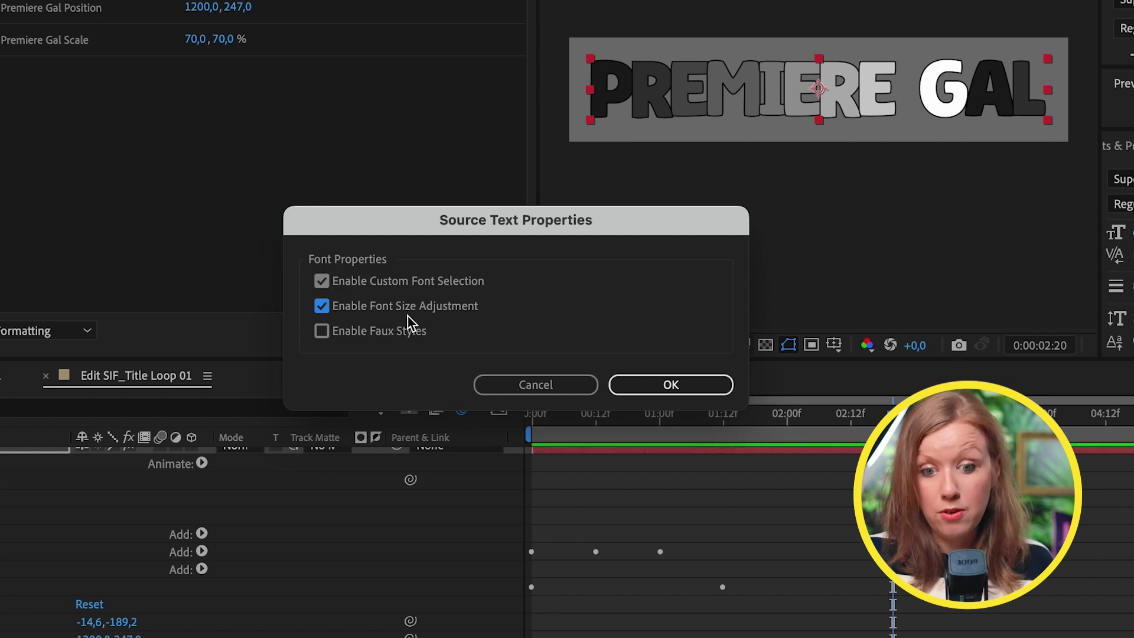
click(323, 331)
click(675, 386)
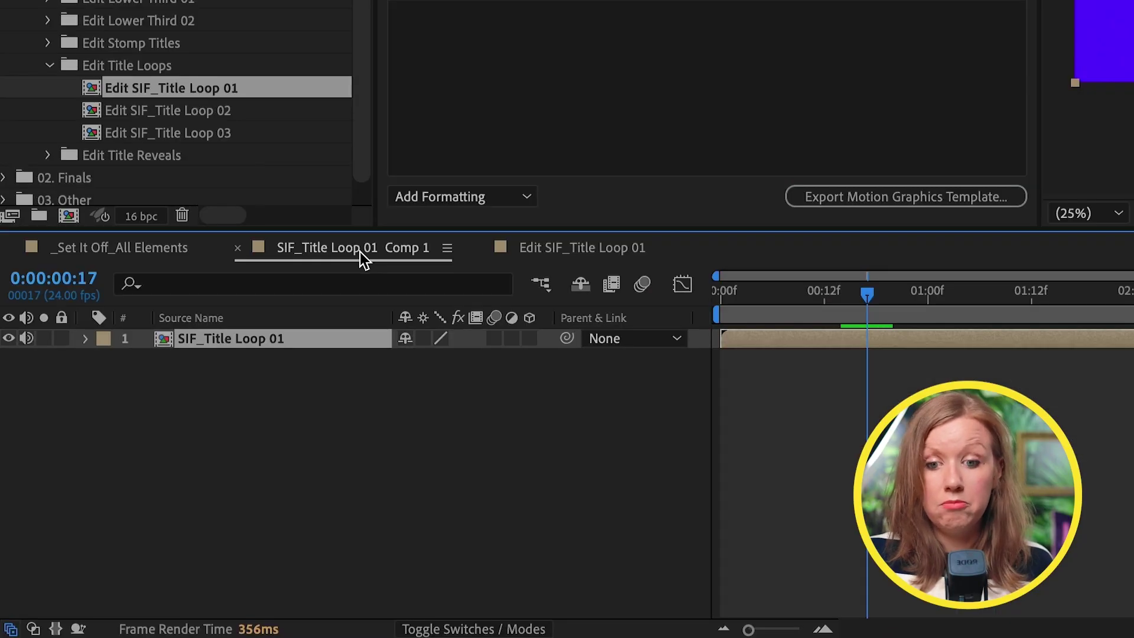
Add the Controls layer's Sticker I/O checkbox to the template and switch it On
double_click(163, 342)
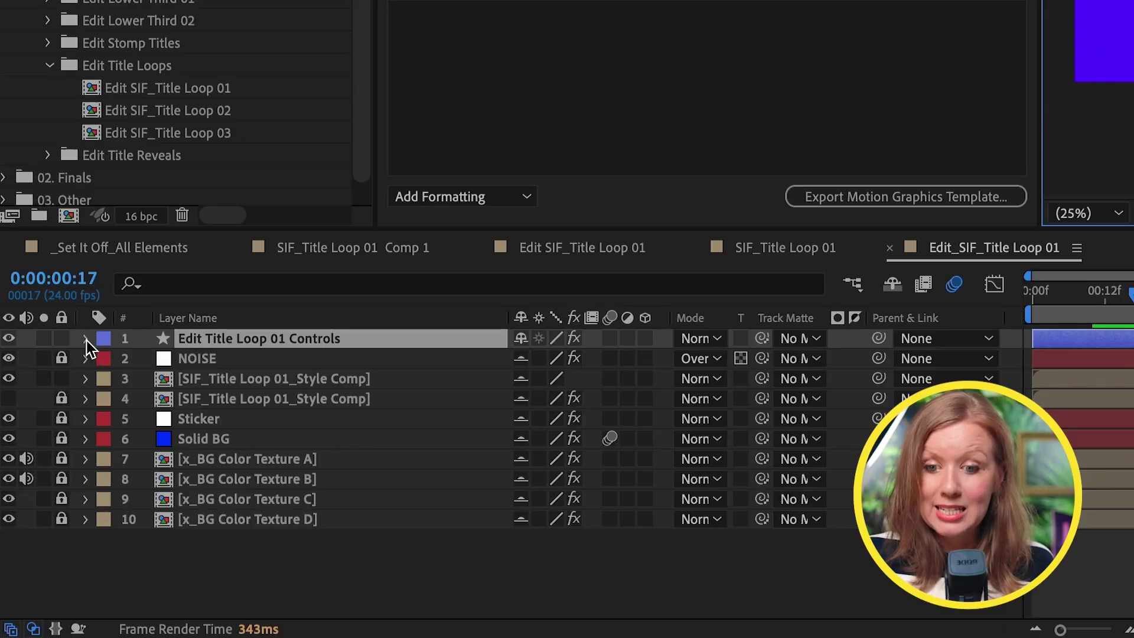
click(85, 339)
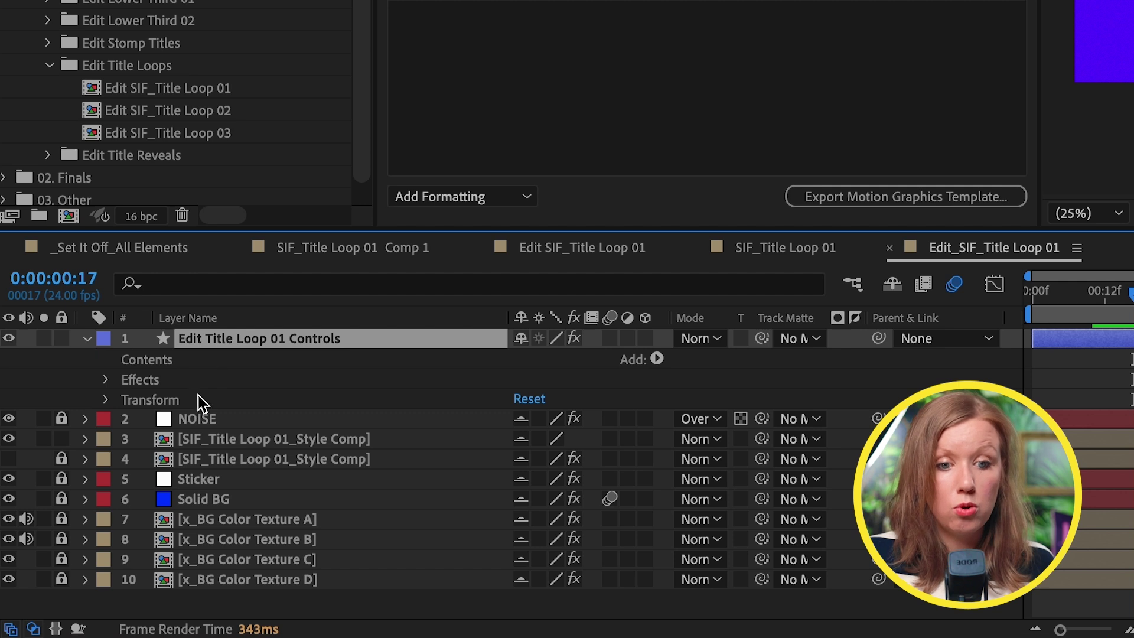
click(108, 381)
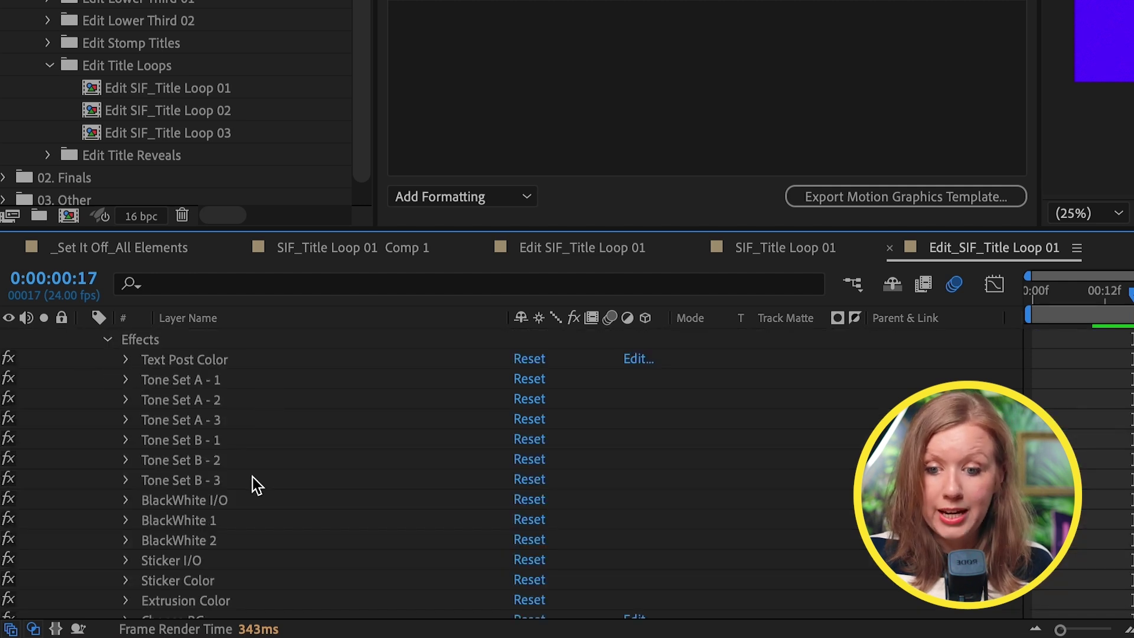
scroll(243, 483, down, 3)
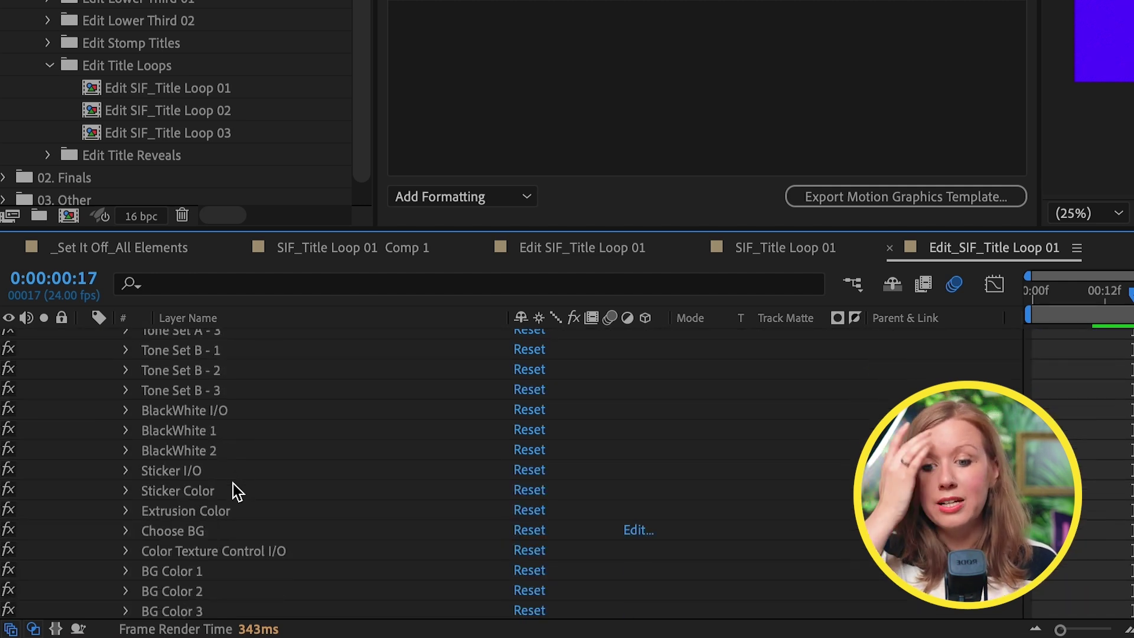
click(127, 471)
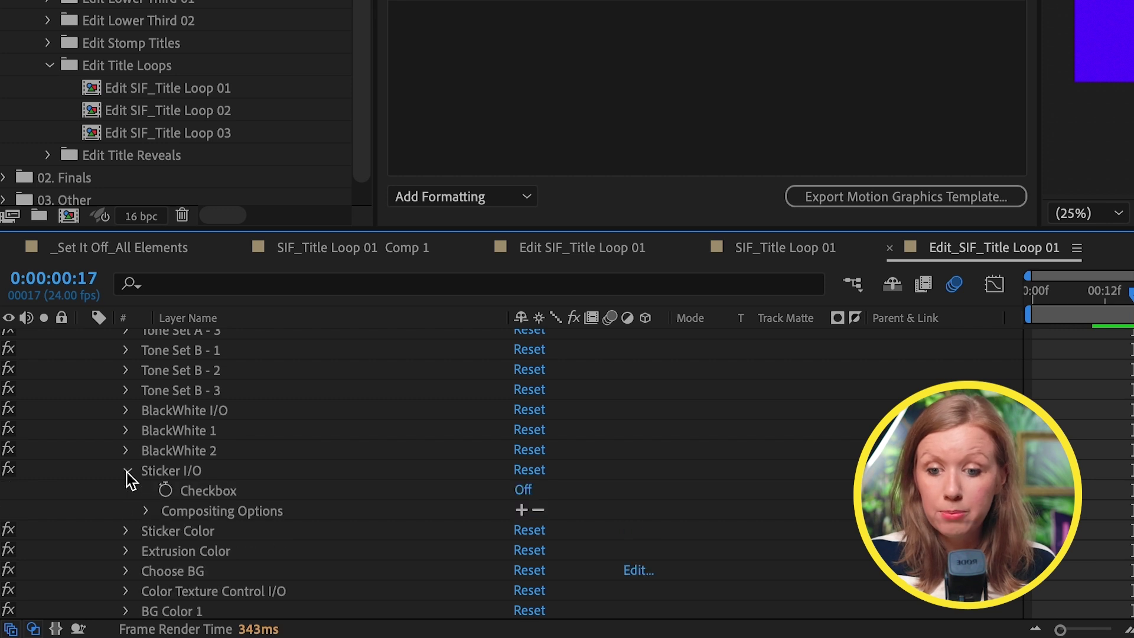
click(224, 494)
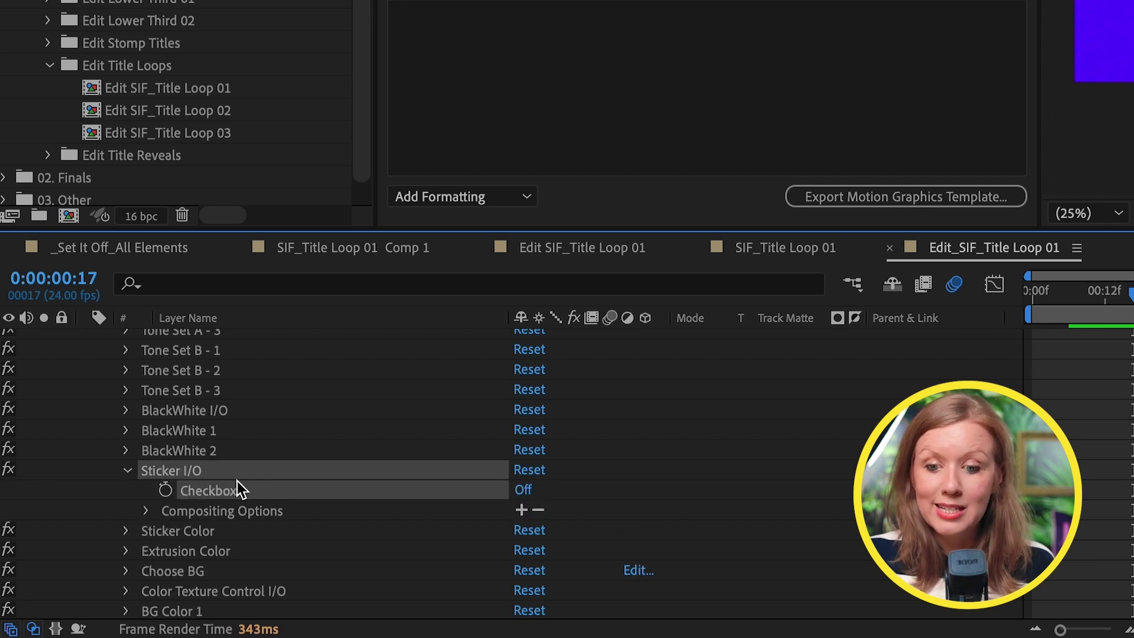
drag(216, 493, 655, 45)
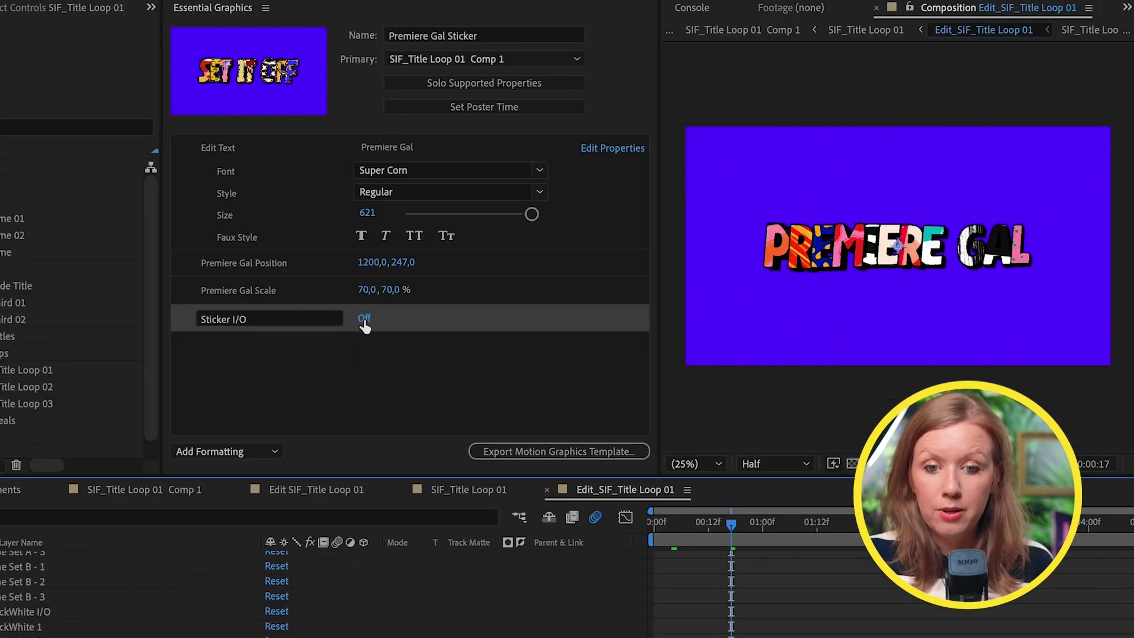
click(365, 320)
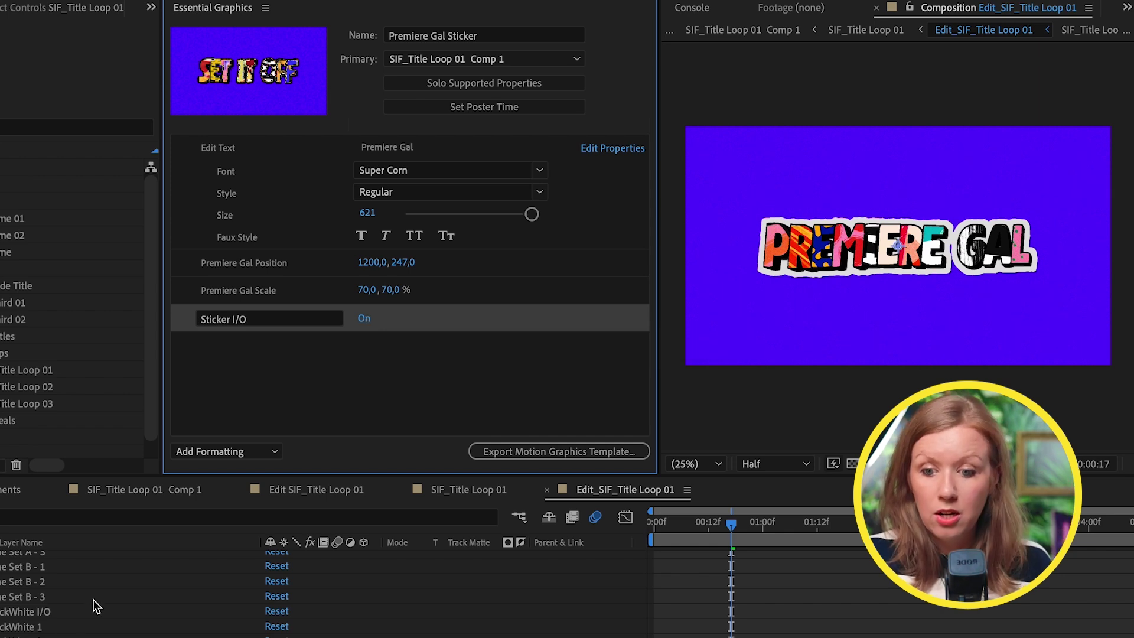
Add the Controls layer's Choose BG menu to the template
scroll(118, 597, down, 2)
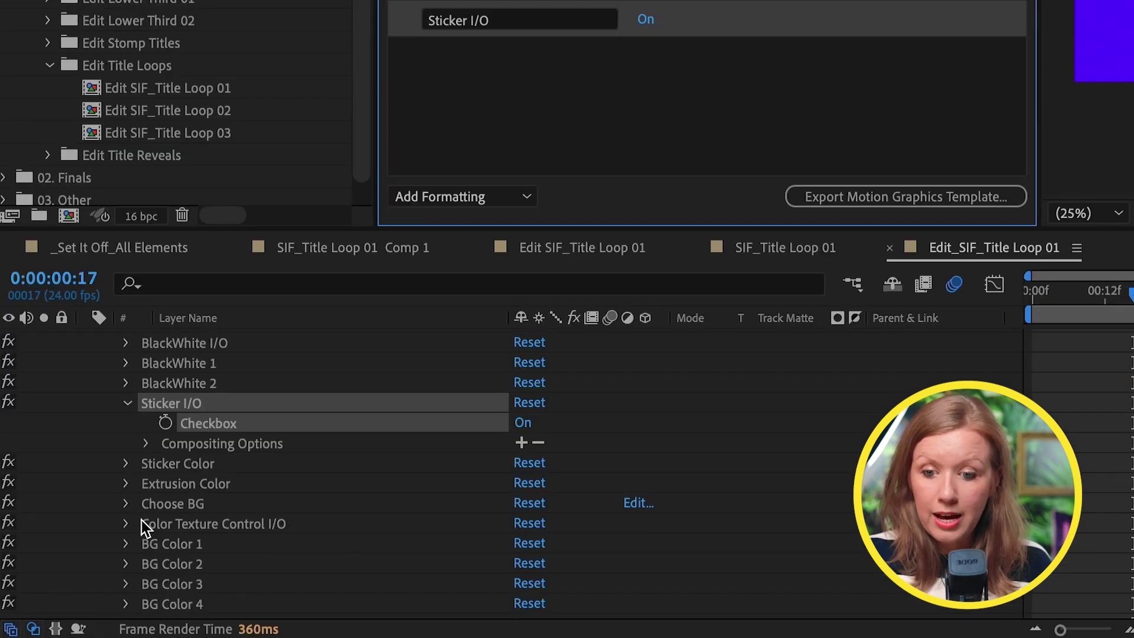
click(126, 506)
click(242, 522)
drag(236, 530, 570, 67)
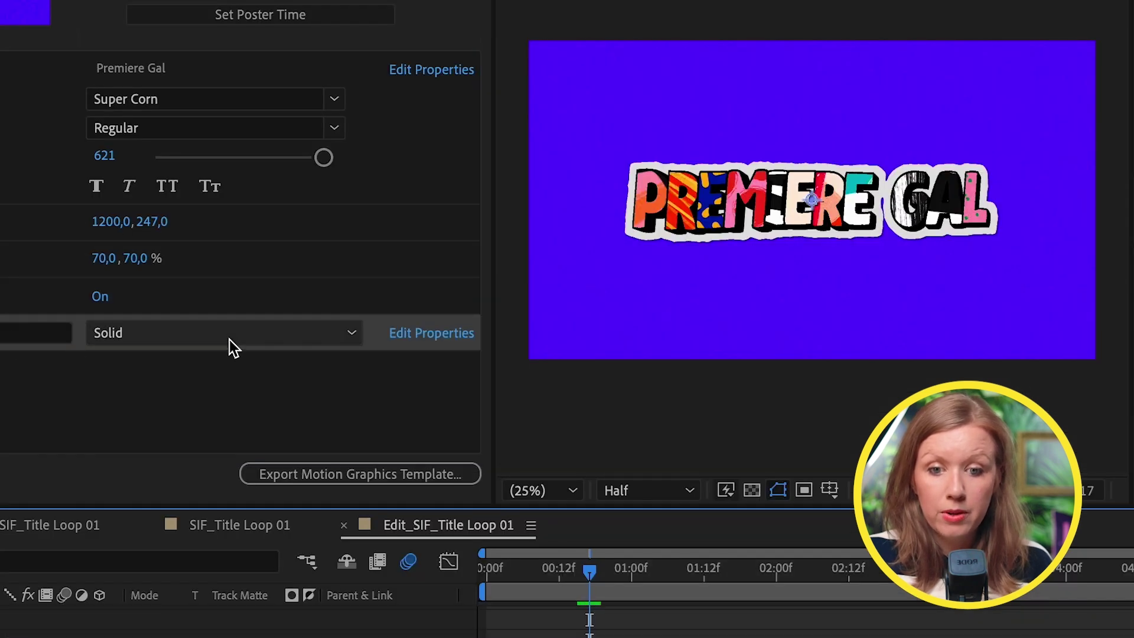
click(229, 341)
click(212, 385)
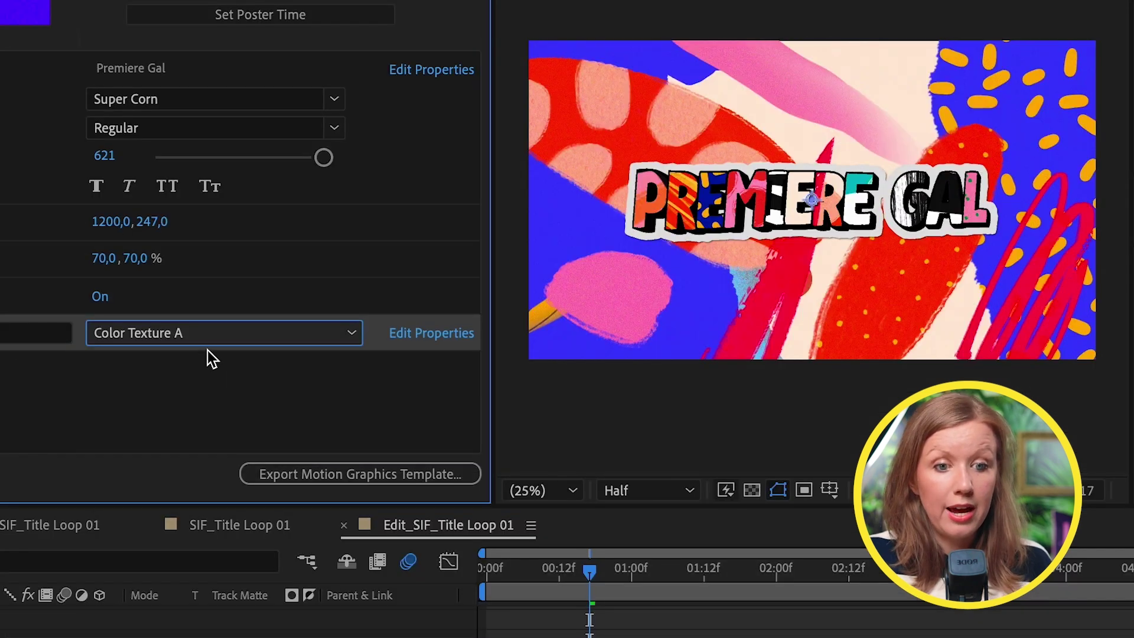
click(207, 341)
click(188, 411)
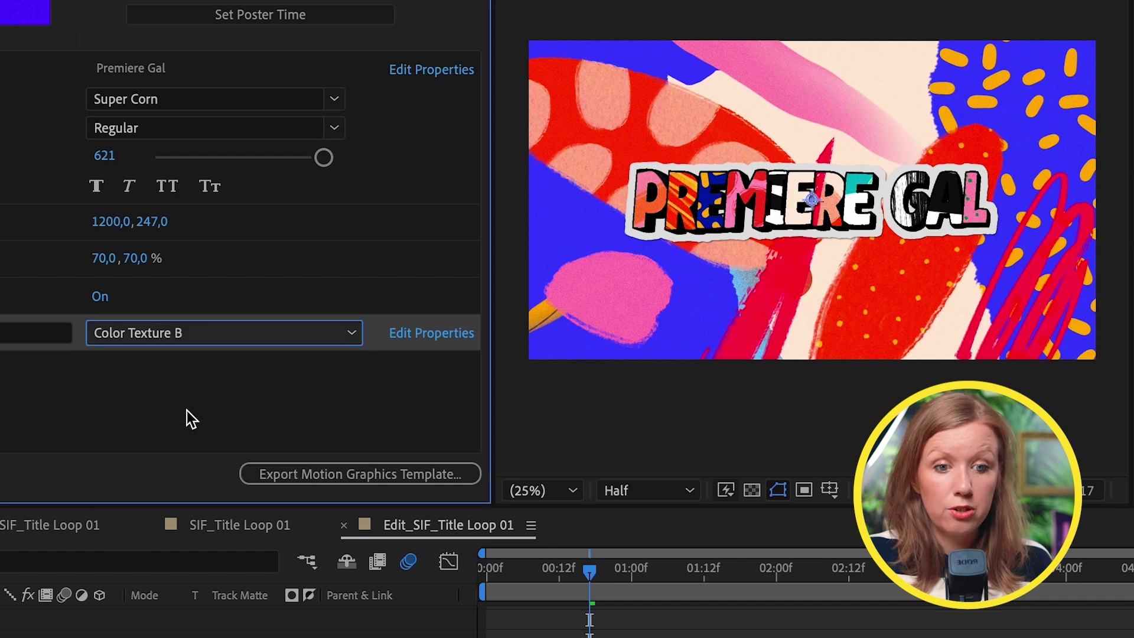
click(210, 333)
click(183, 437)
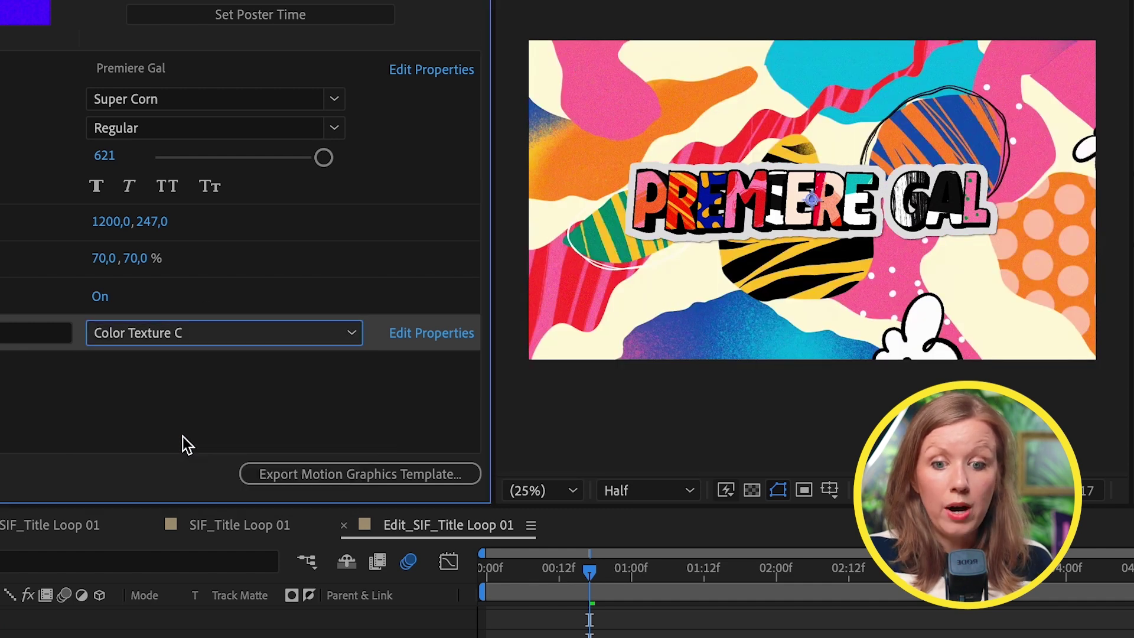
click(198, 335)
click(174, 485)
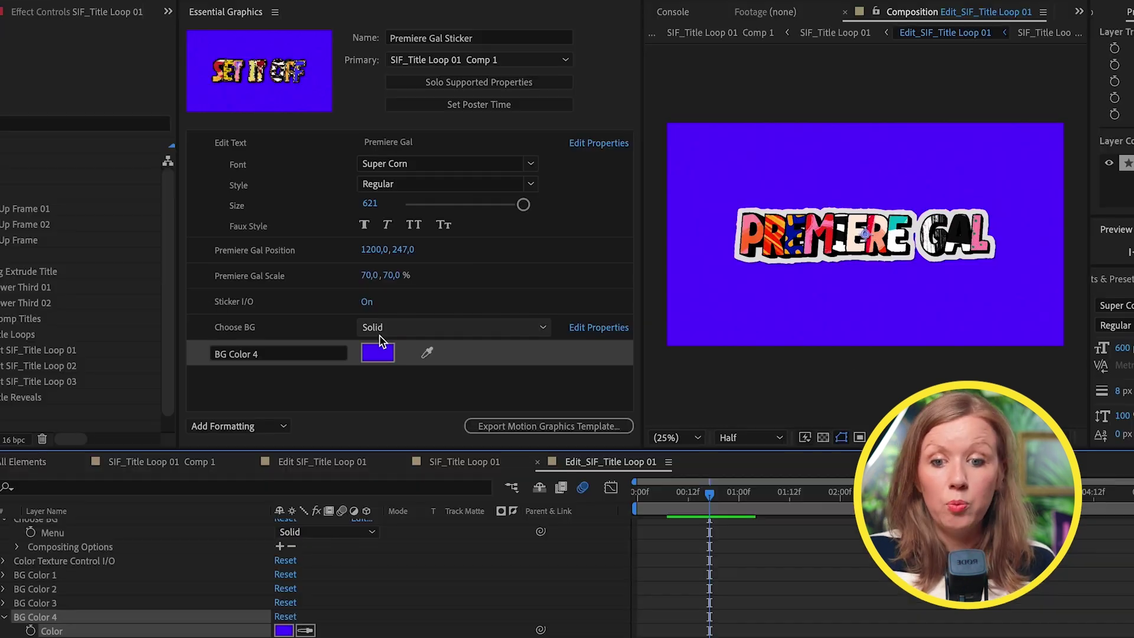
click(377, 328)
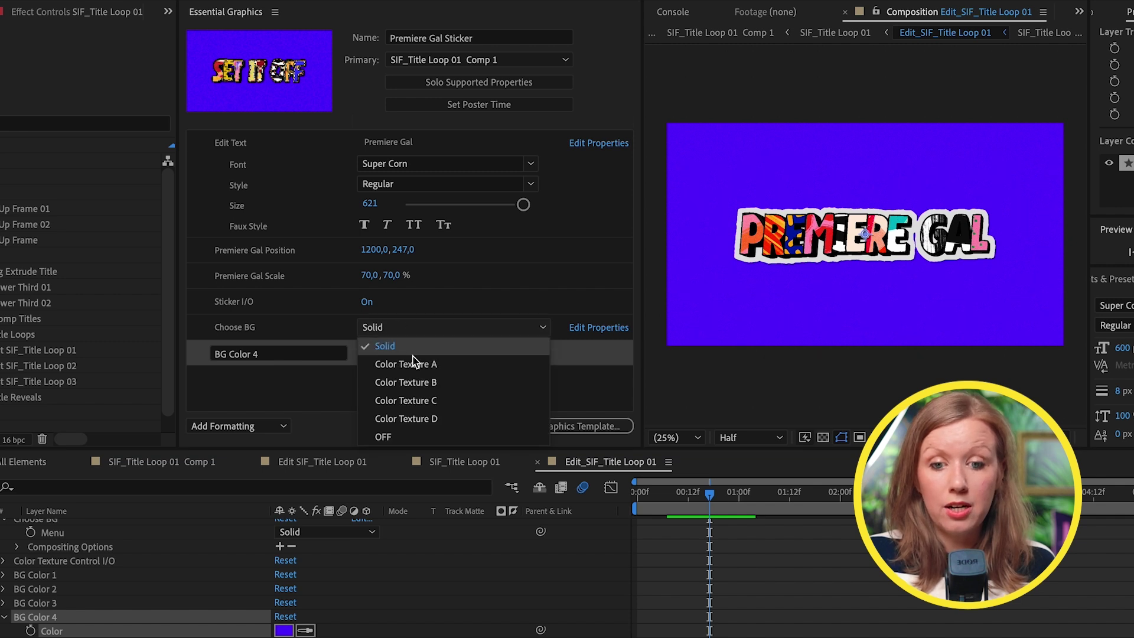
Keep the Solid background and set BG Color 4 to orange FFAE01
click(334, 328)
click(311, 359)
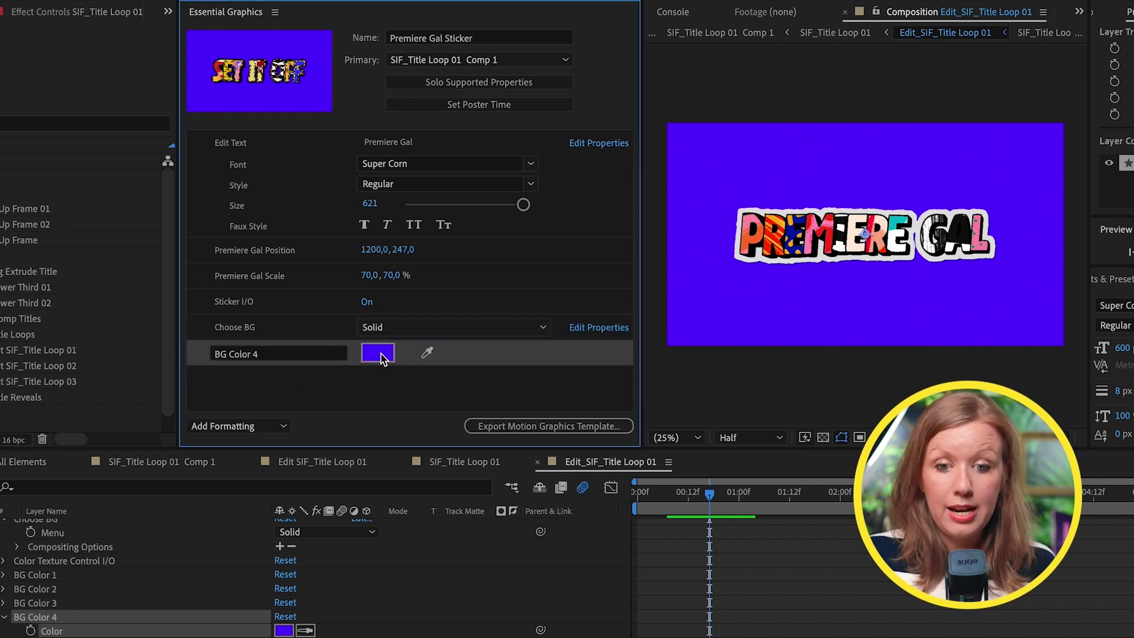
click(378, 353)
drag(248, 424, 245, 440)
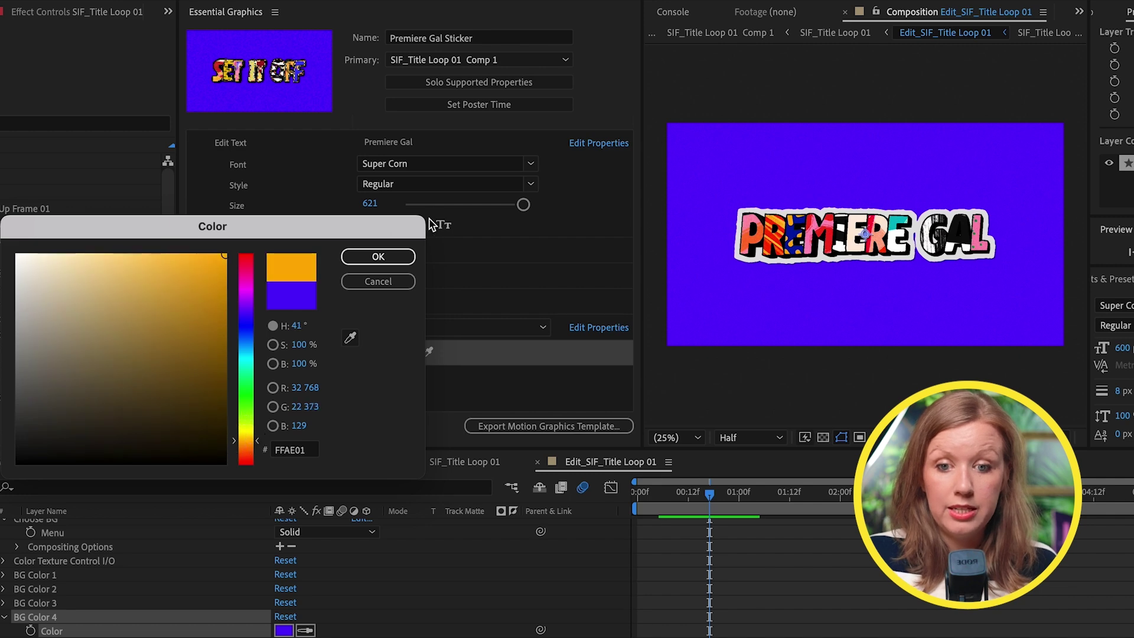
click(397, 258)
Set Choose BG to OFF and show the transparency grid behind the sticker
click(431, 329)
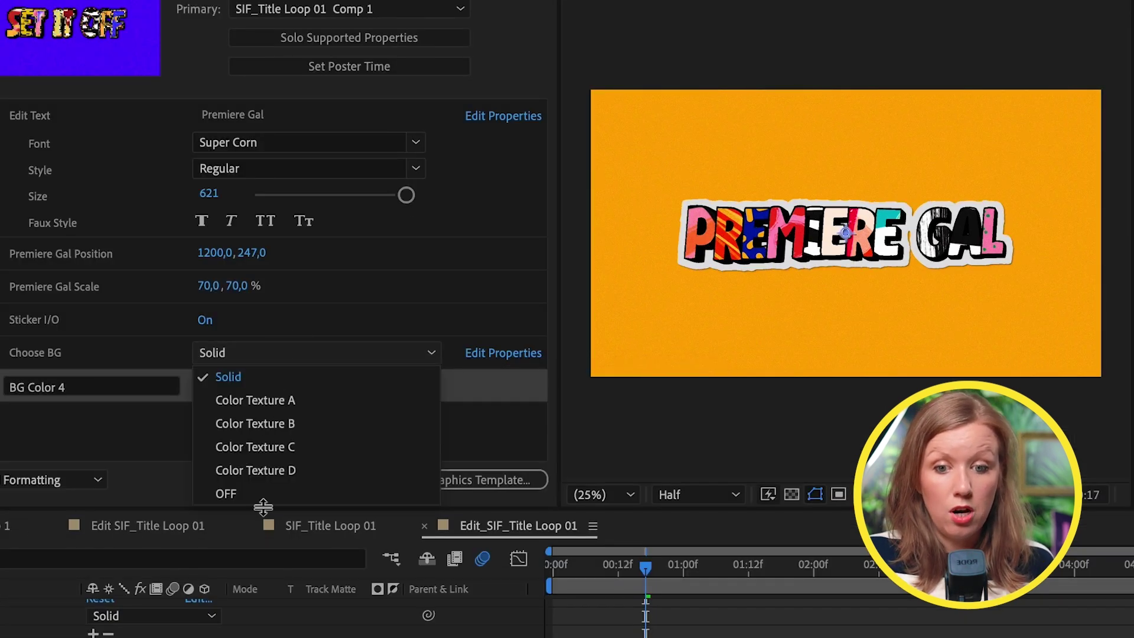
click(263, 492)
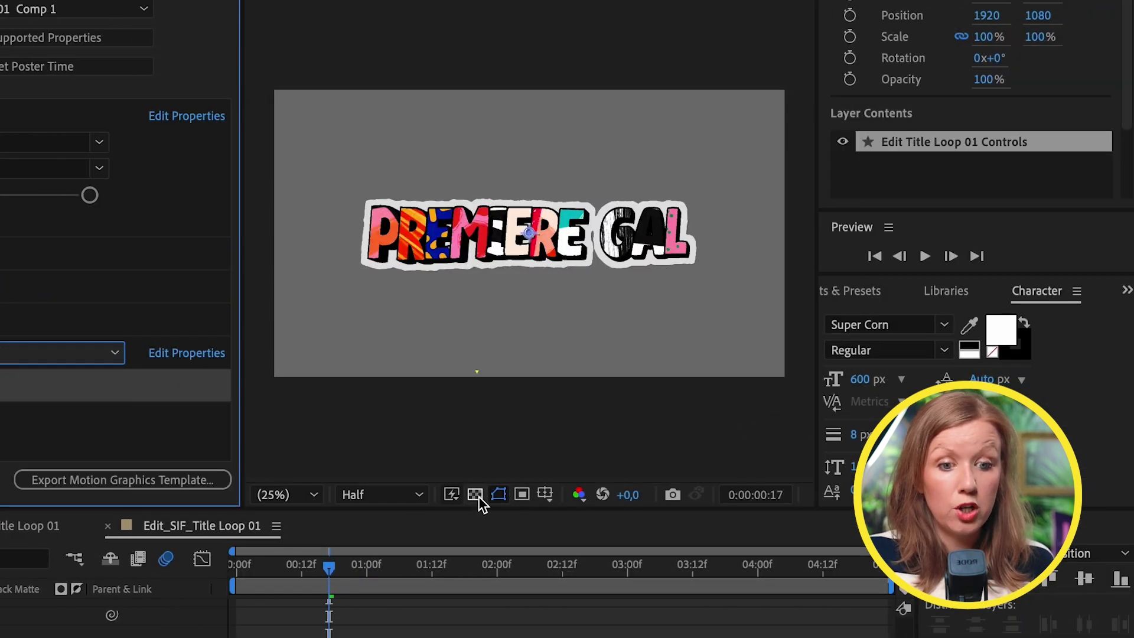
click(476, 494)
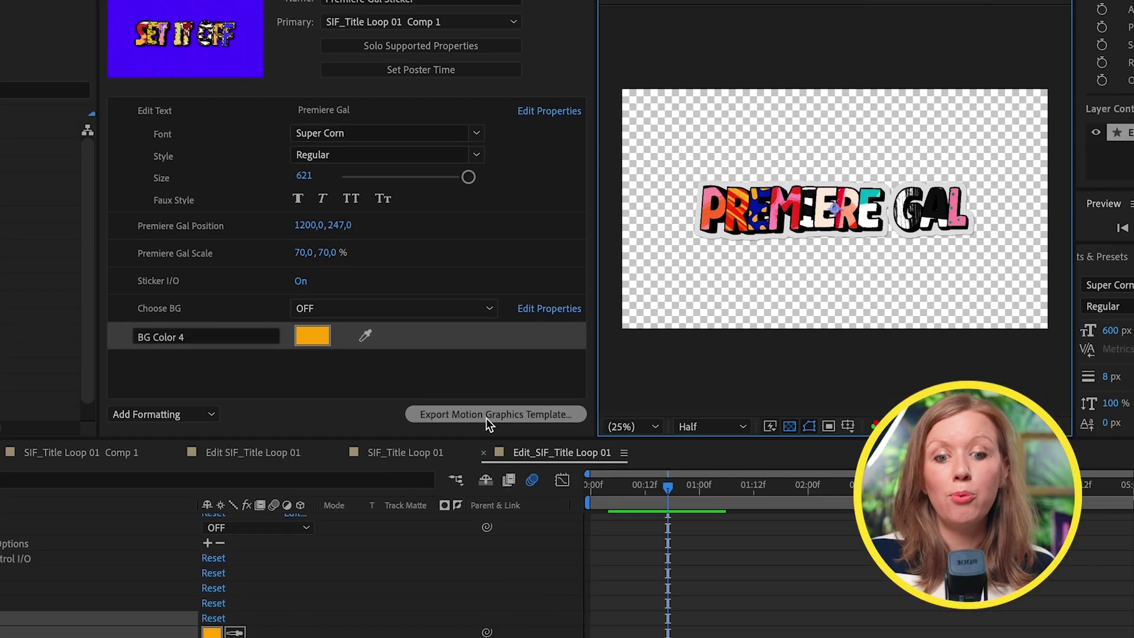
Save the project as a copy prefixed V2_ before exporting the Motion Graphics template
click(486, 415)
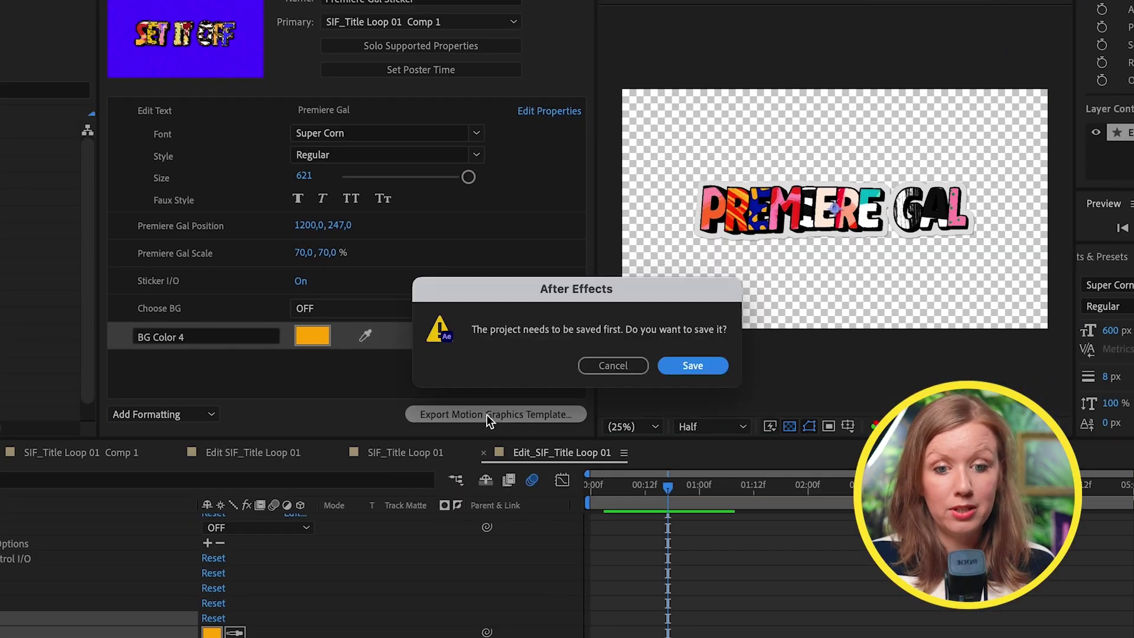
click(691, 367)
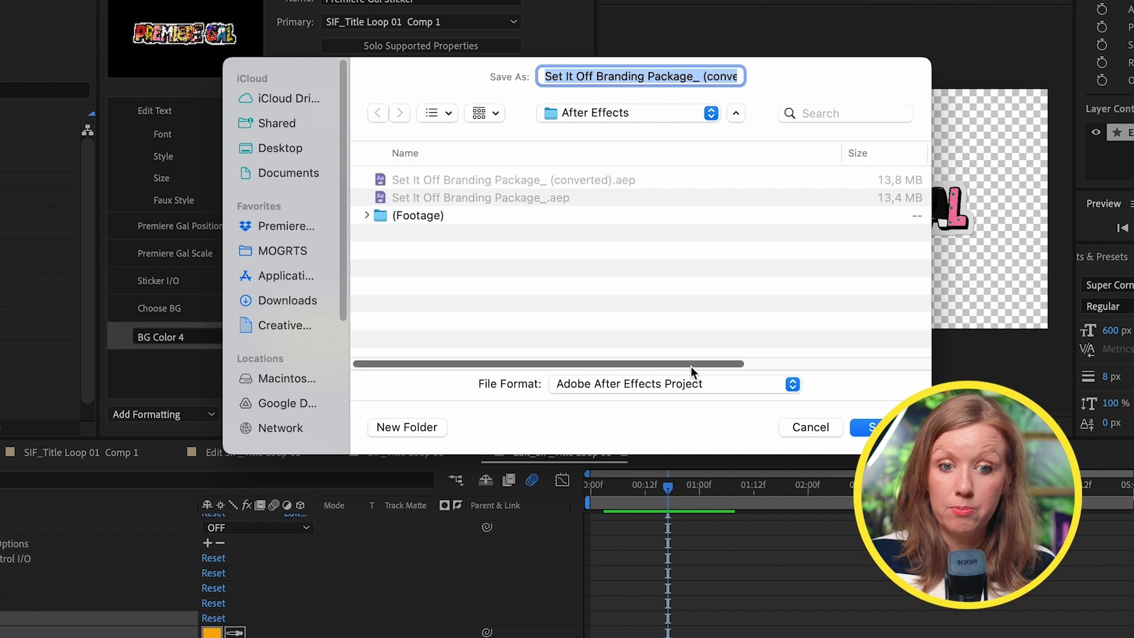
click(571, 77)
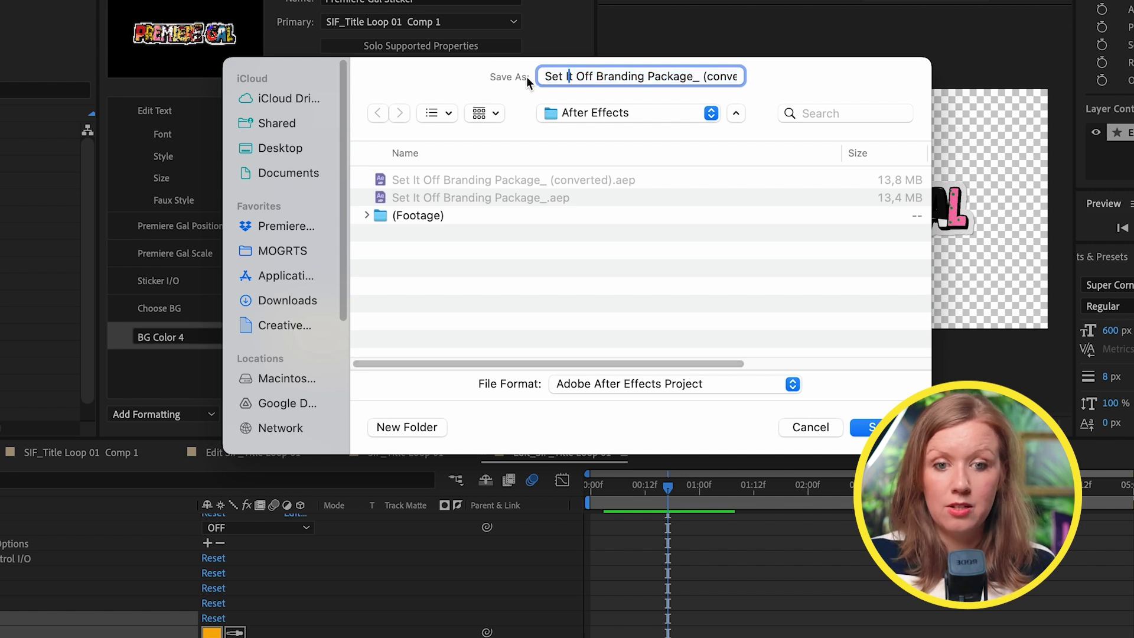
text(V2_)
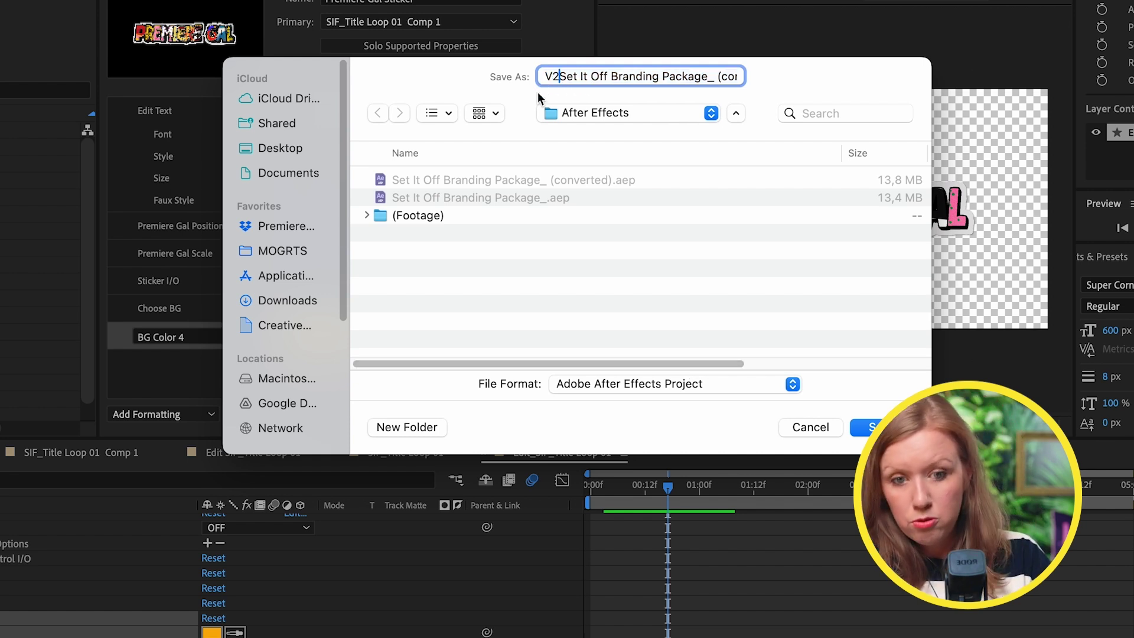
key(Return)
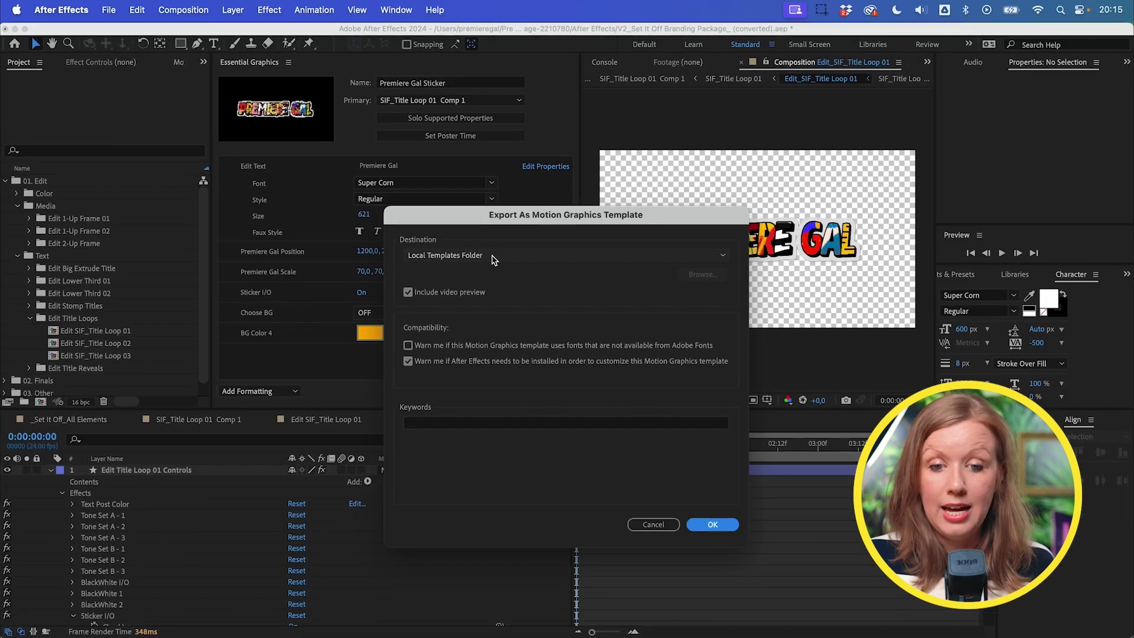
click(393, 236)
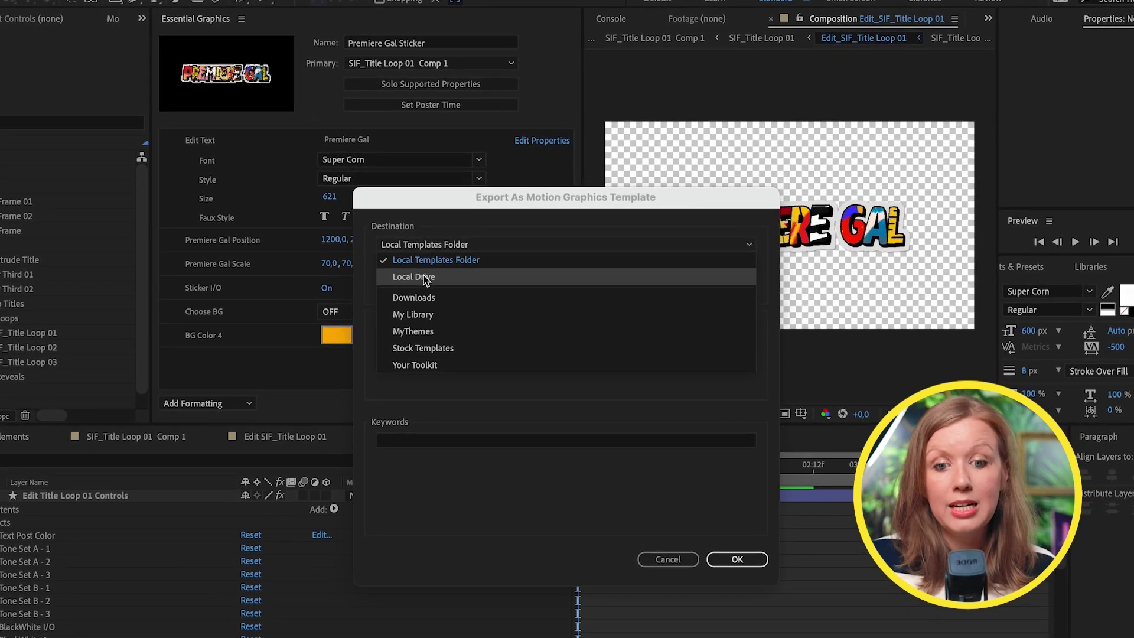
key(Escape)
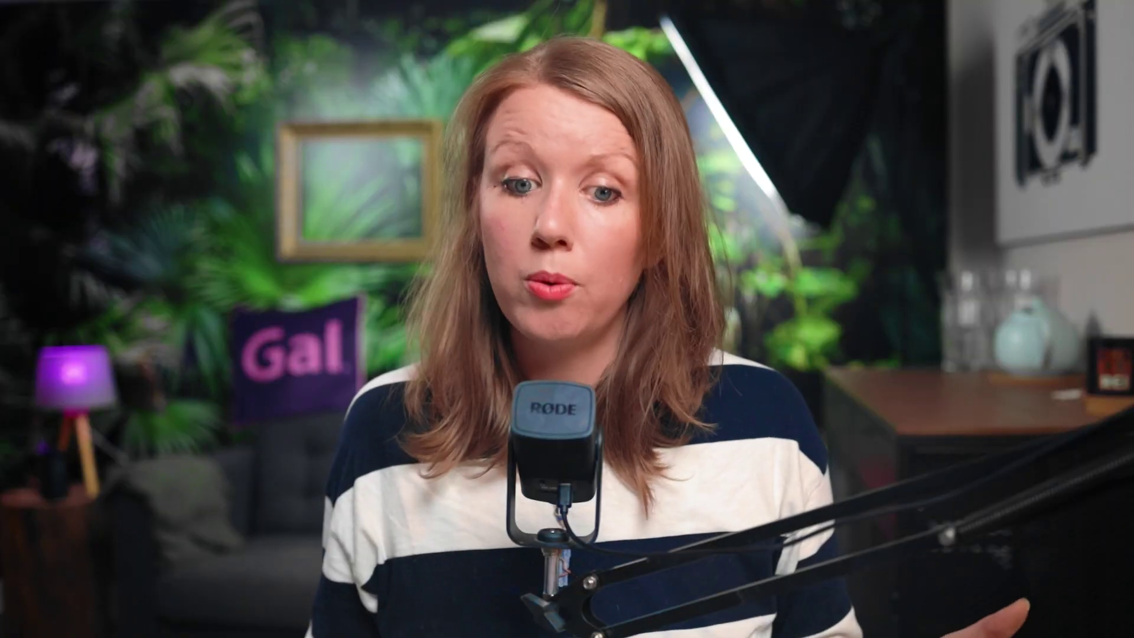
Confirm the Premiere Gal Sticker template export and let its video preview be generated
click(784, 580)
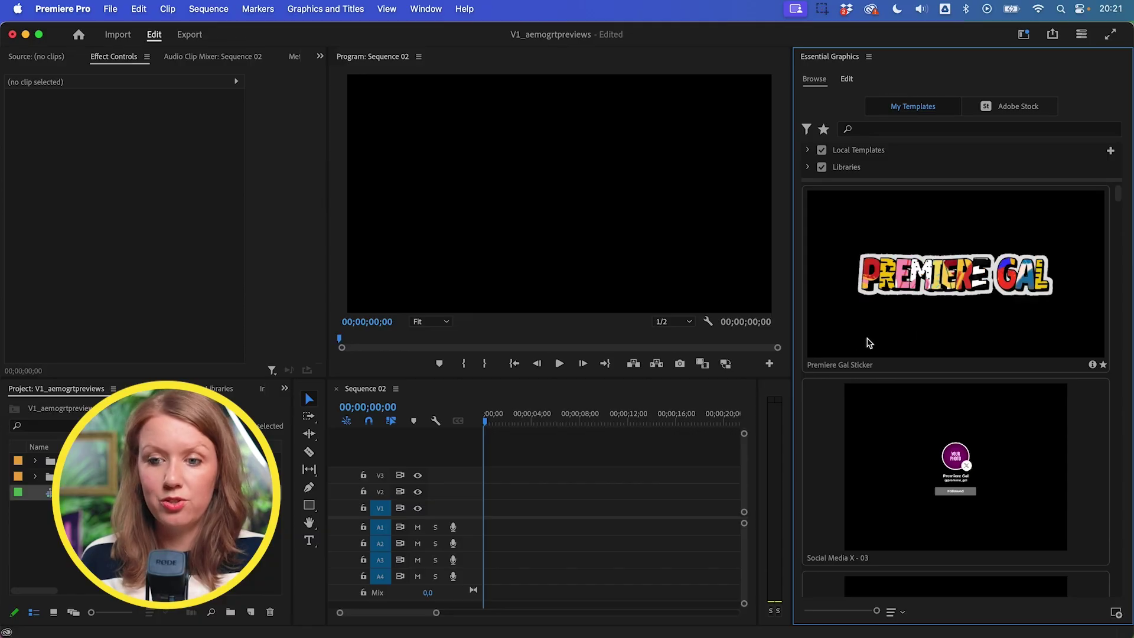
Place Premiere Gal Sticker on V1 at 00;00 in Sequence 02, keeping existing sequence settings
drag(922, 313, 495, 515)
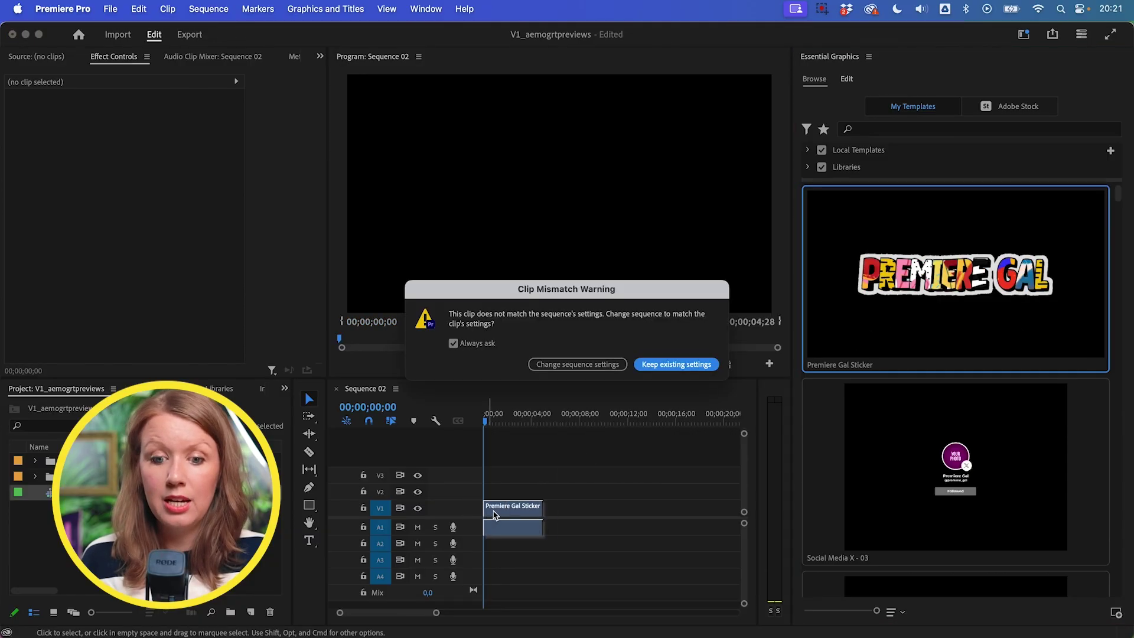
click(676, 364)
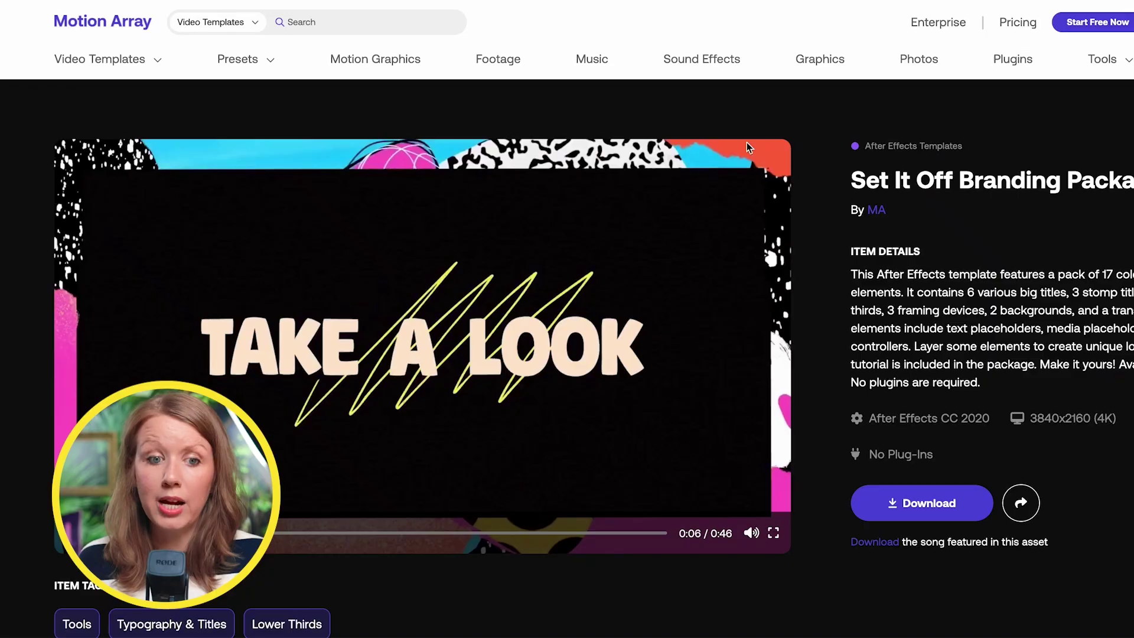
Filter Motion Array's Video Templates to MOGRT and scroll down through the template cards
mouse_move(94, 72)
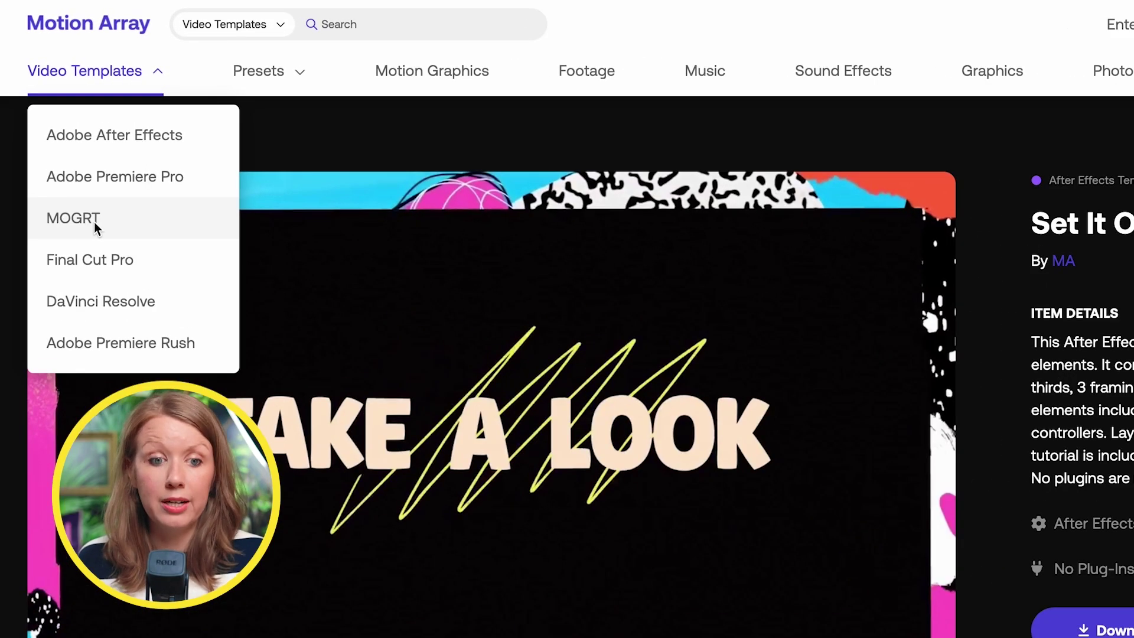
click(107, 177)
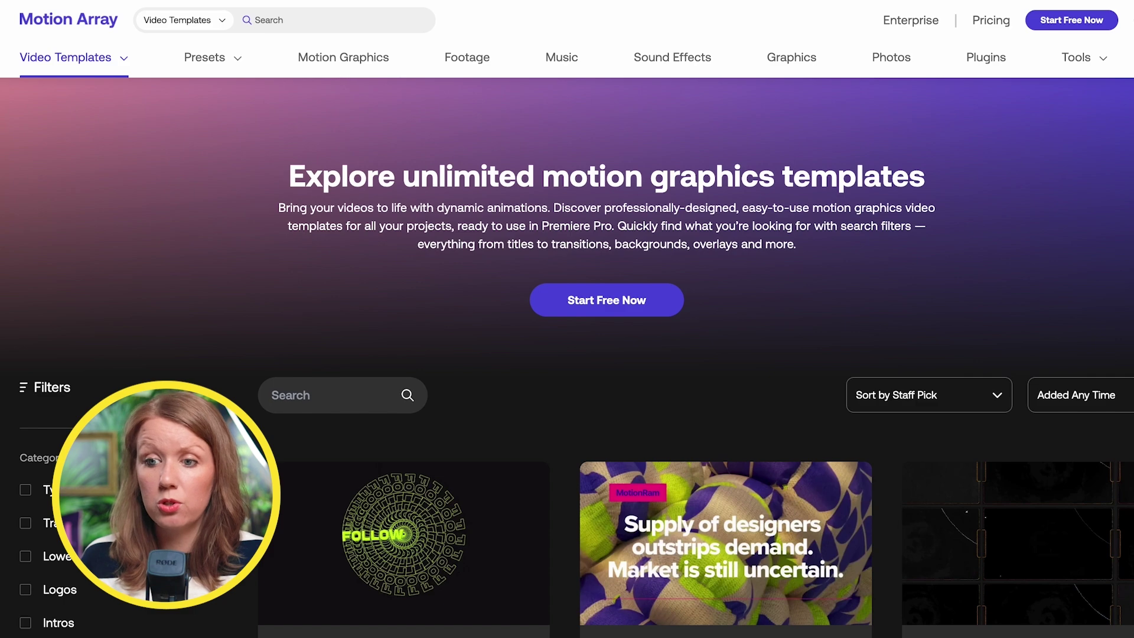
scroll(567, 354, down, 10)
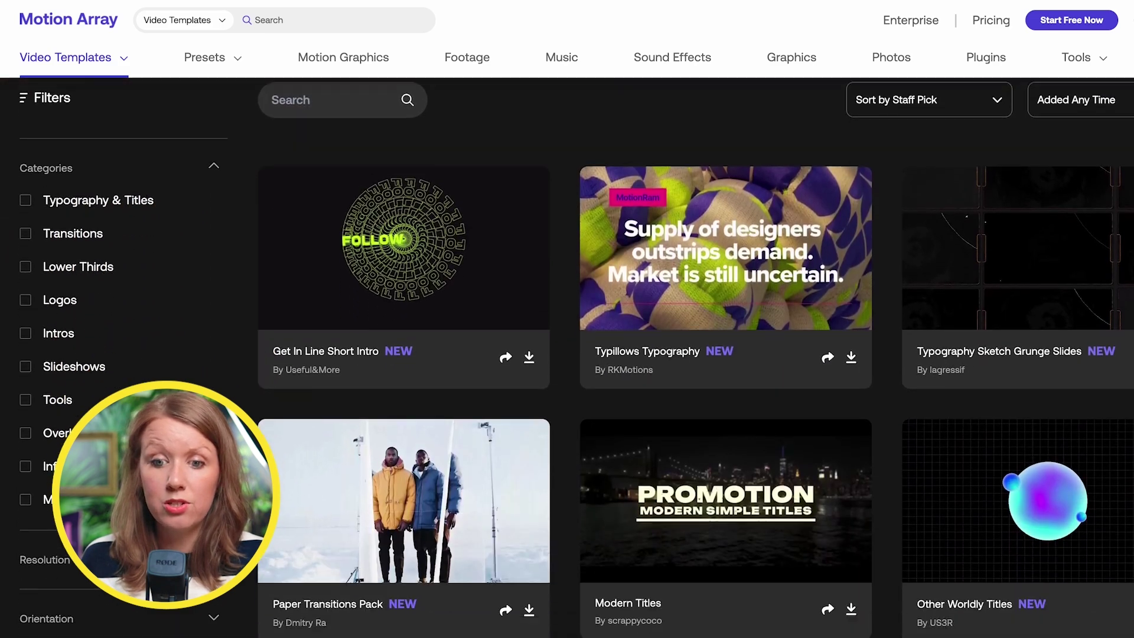
scroll(695, 354, down, 15)
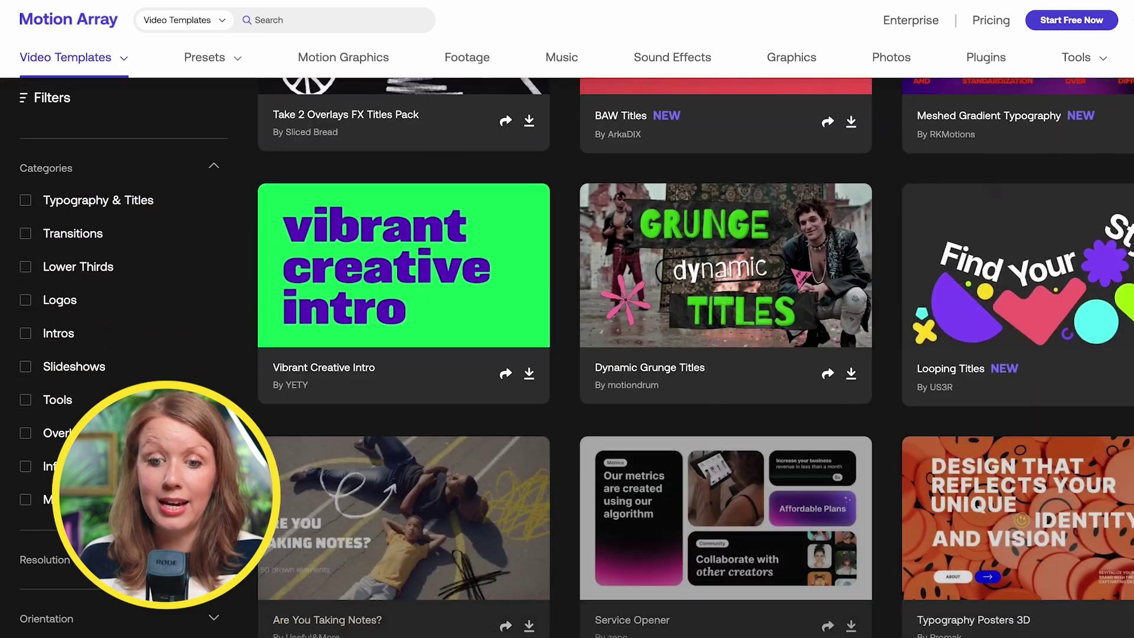
scroll(695, 354, down, 3)
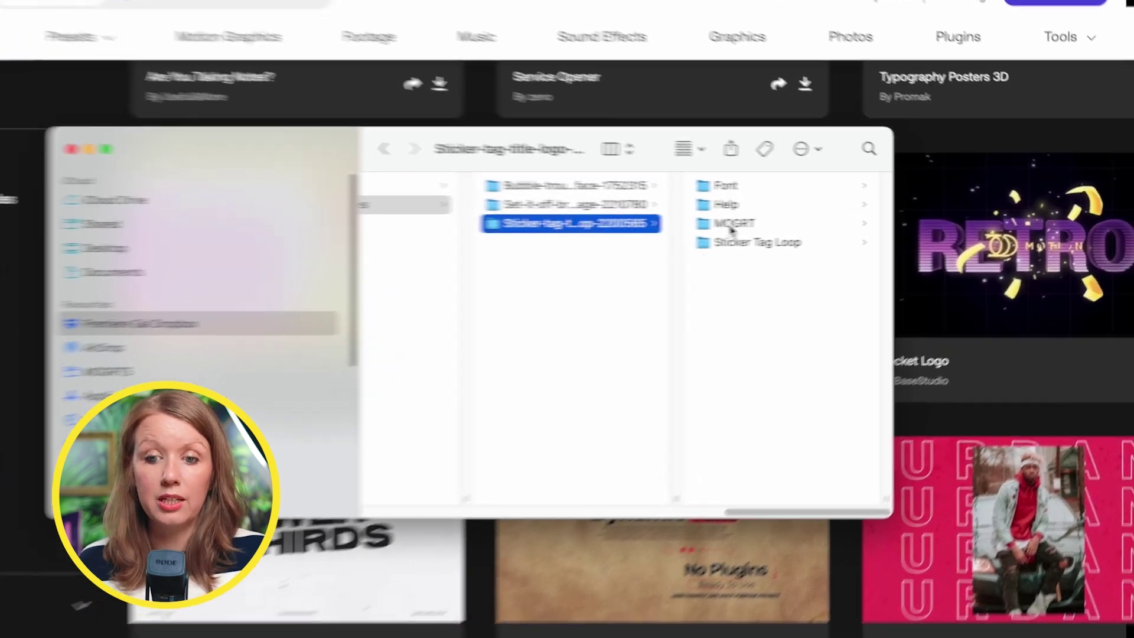
Open the MOGRT folder in Sticker-tag-title-logo-loop-2200565 to reveal Sticker Tag Loop.mogrt
click(792, 222)
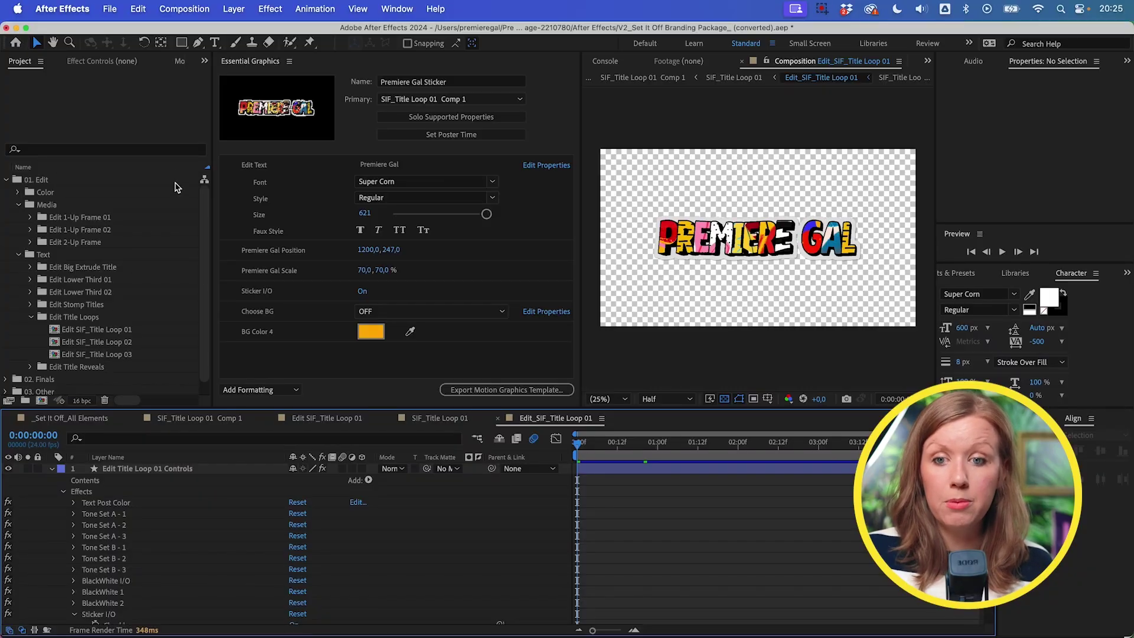
Begin opening another project, saving the current project first
click(110, 10)
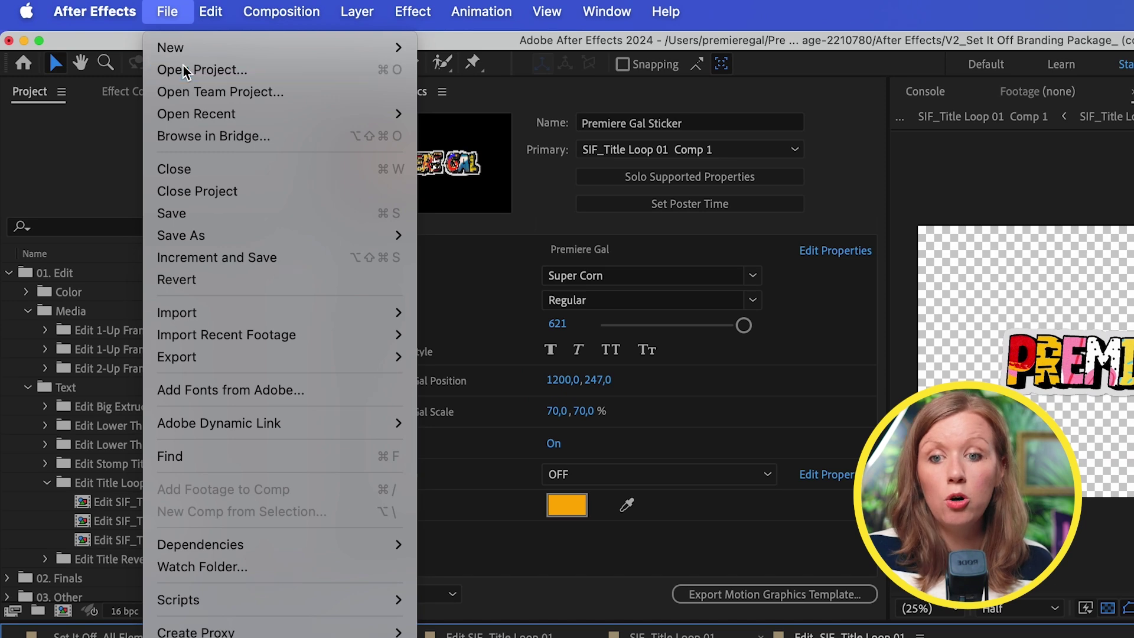
click(198, 191)
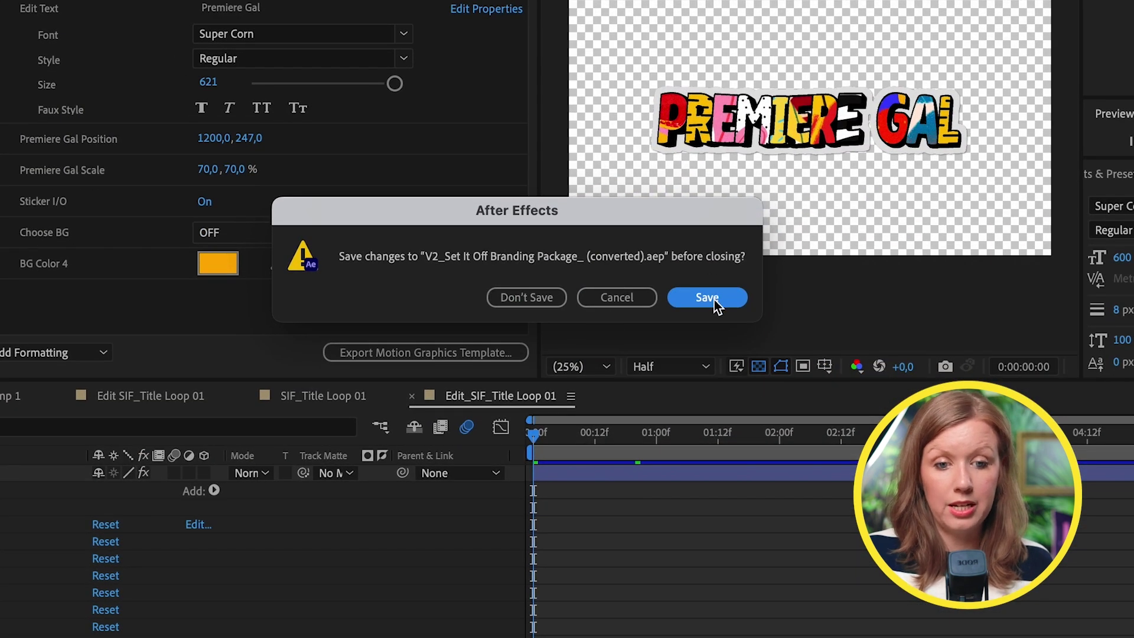
click(707, 298)
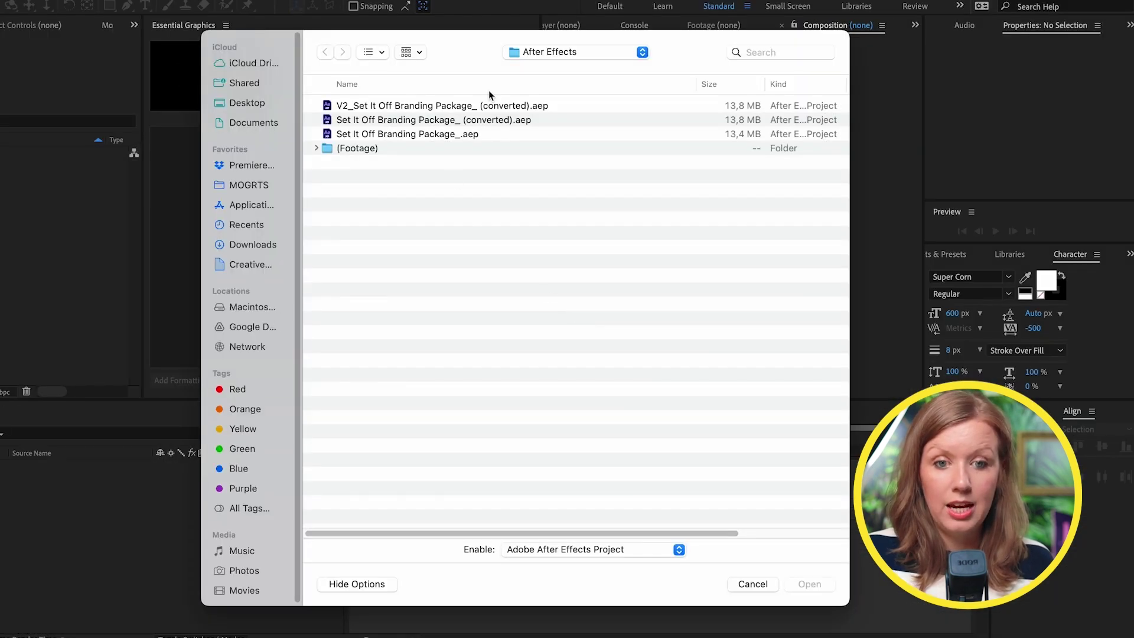
Open Sticker Tag Loop.mogrt from MA Templates and extract its project into the MOGRT folder
click(549, 52)
click(540, 83)
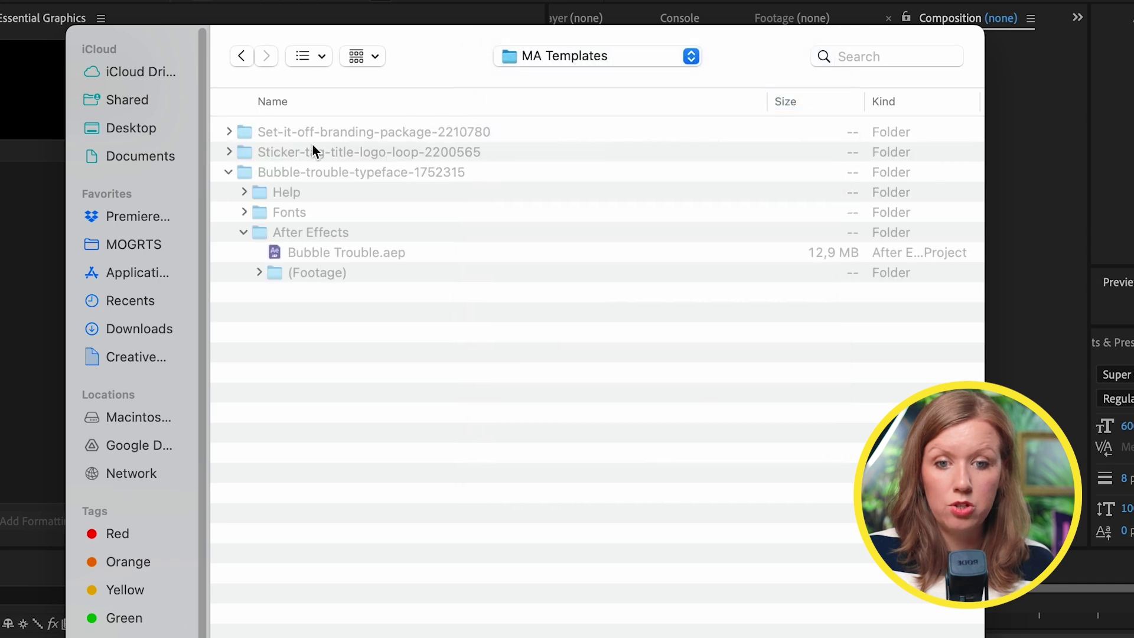
double_click(253, 157)
click(324, 175)
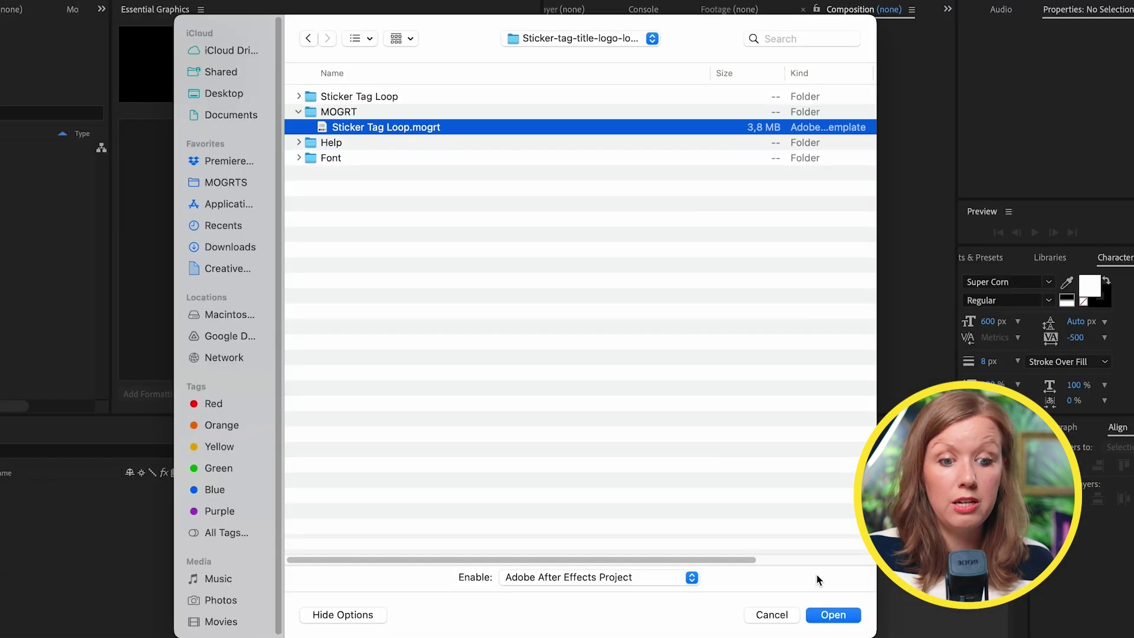
click(826, 610)
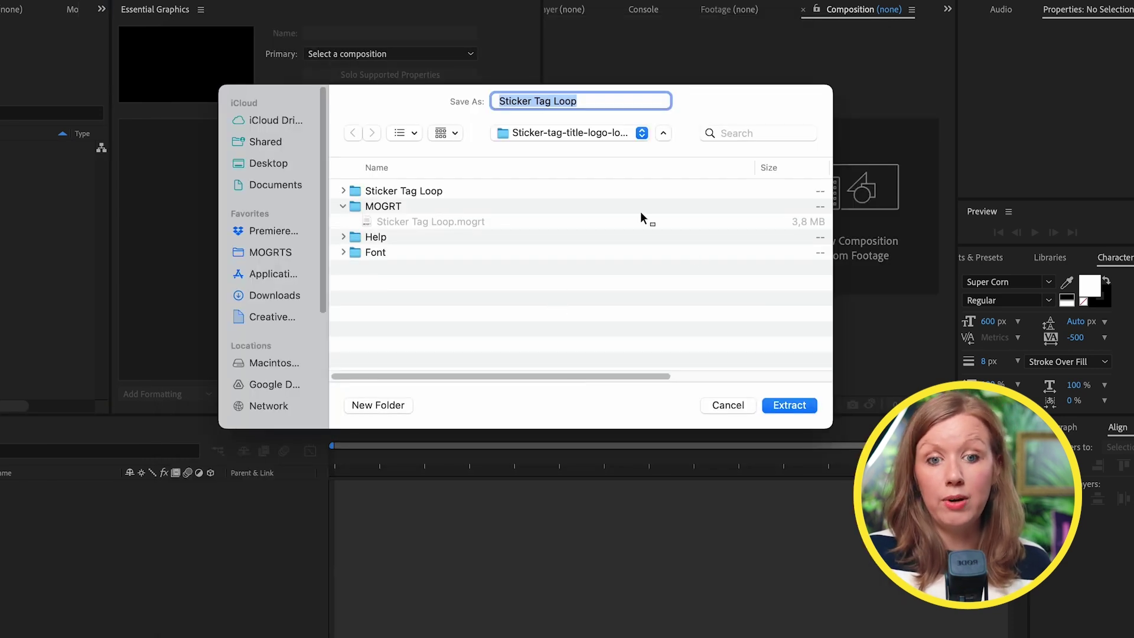
double_click(383, 208)
click(790, 404)
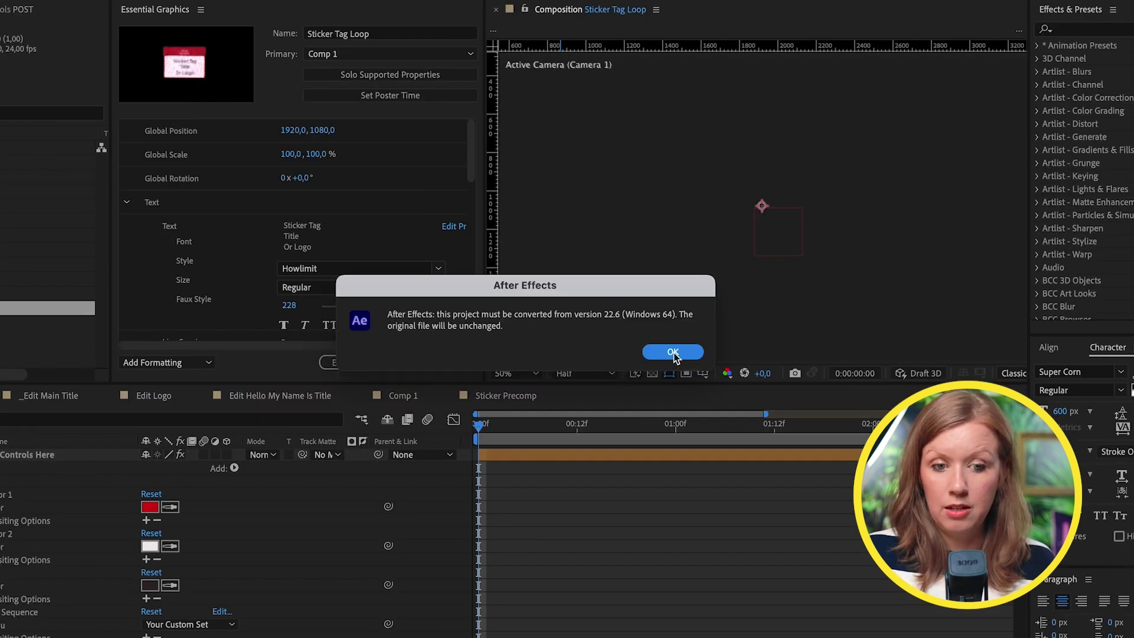
Accept the version 22.6 conversion, preview the animation, and export Sticker Tag Loop with video preview
click(674, 353)
key(space)
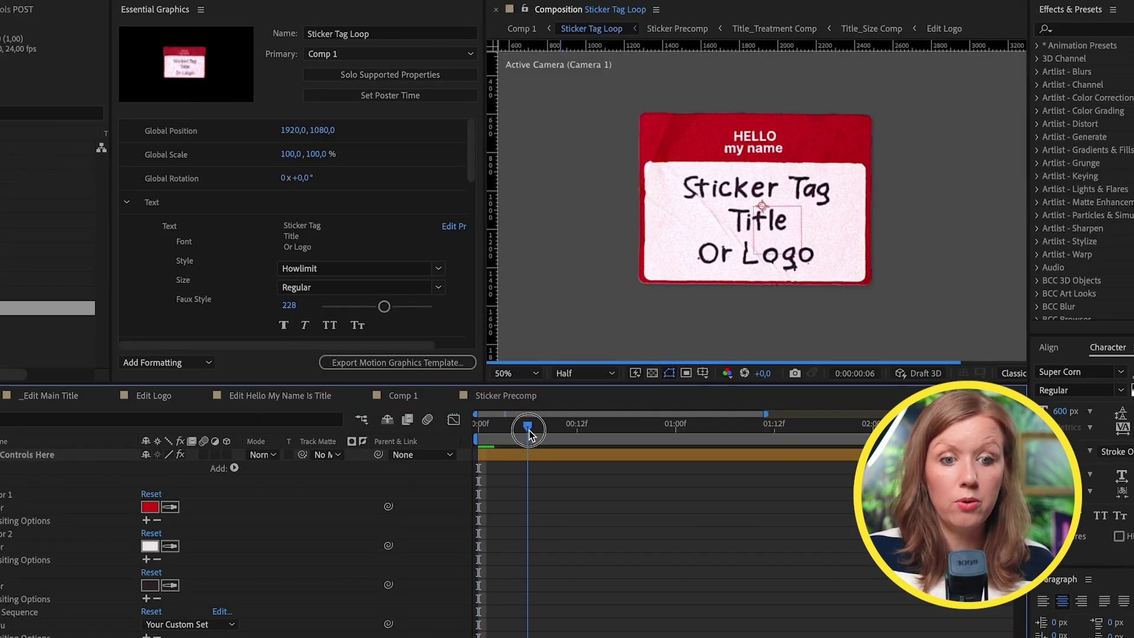
drag(472, 156, 486, 106)
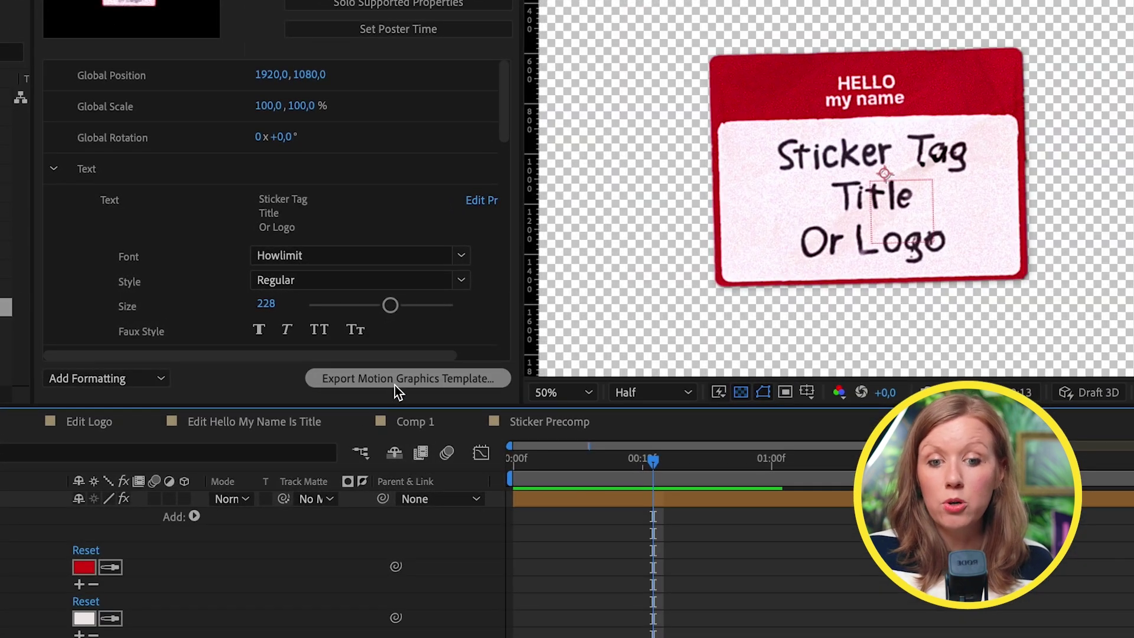
click(394, 384)
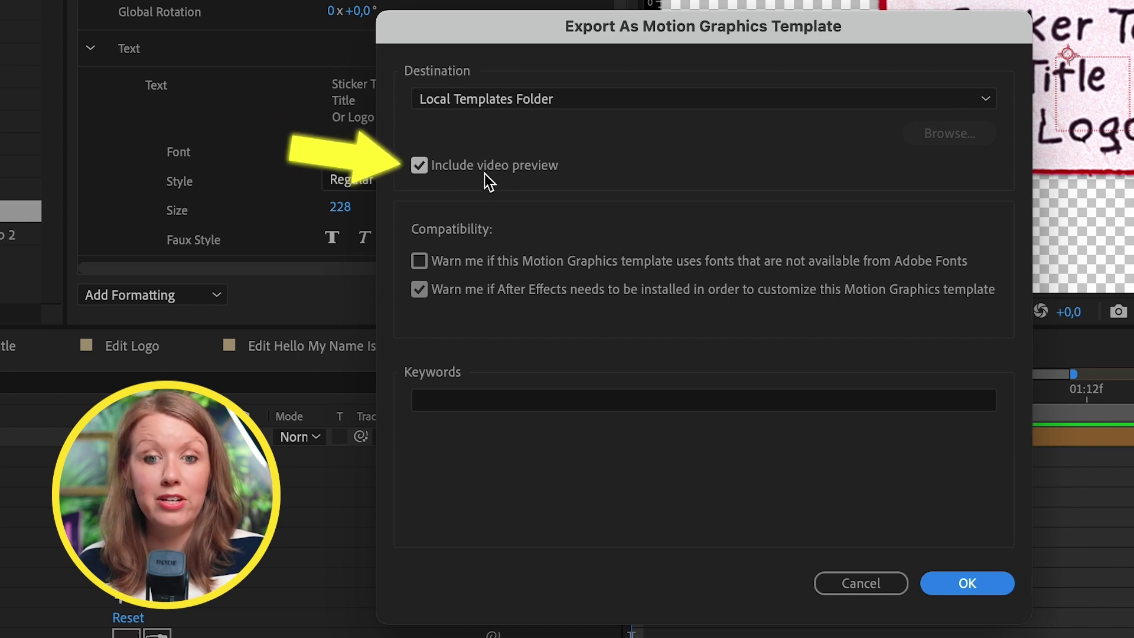
click(967, 583)
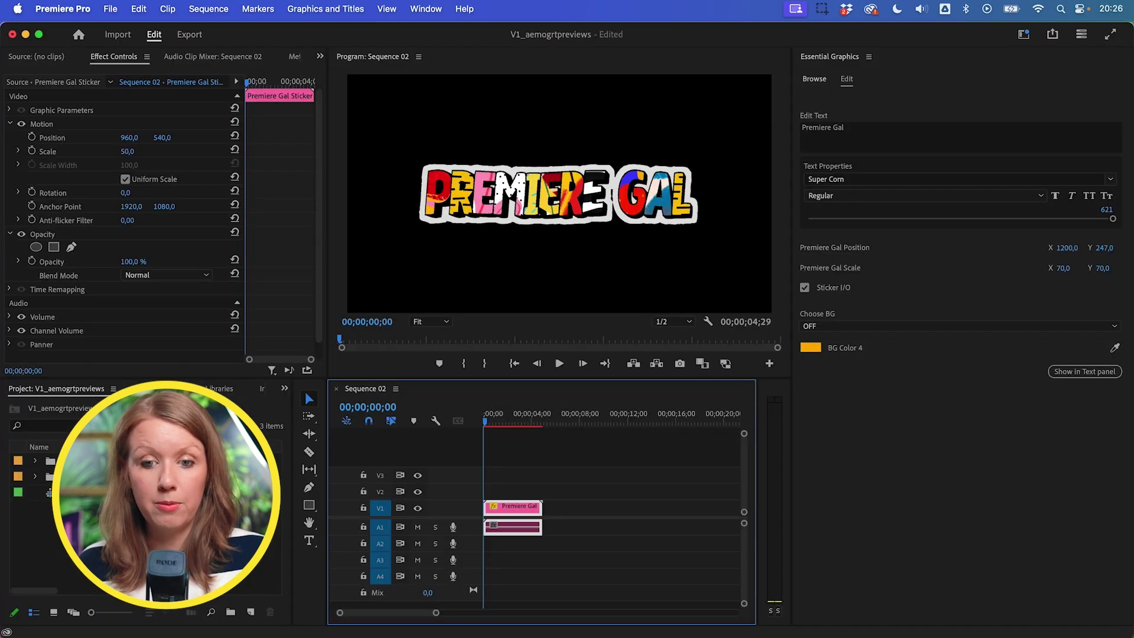
Drag Sticker Tag Loop.mogrt from Finder into Essential Graphics Browse and select the new template
click(785, 63)
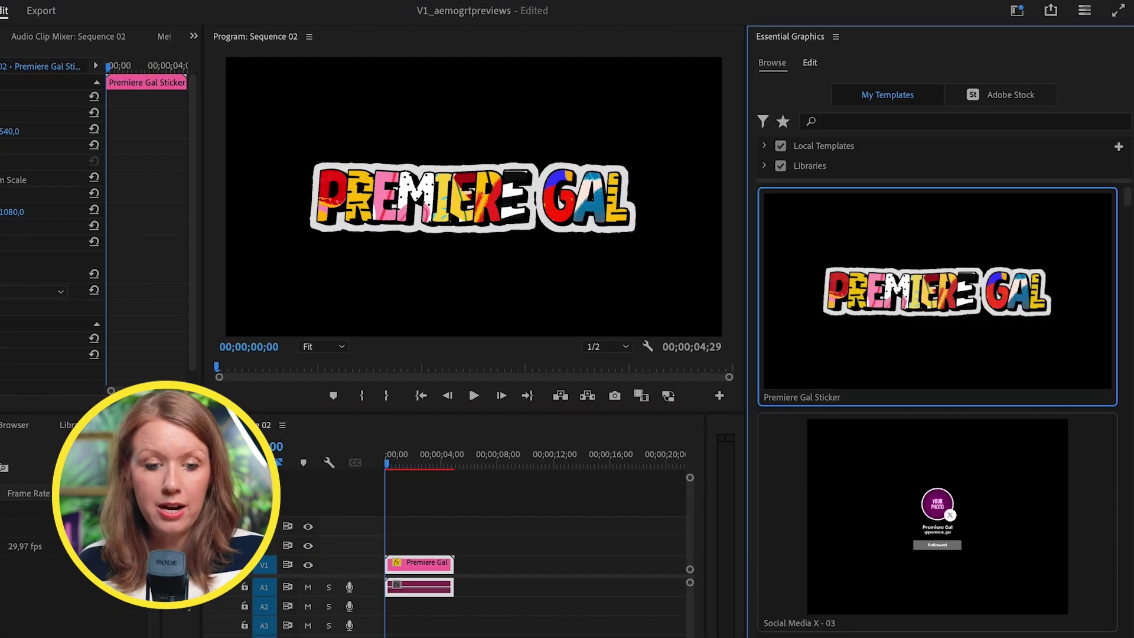
key(super+Tab)
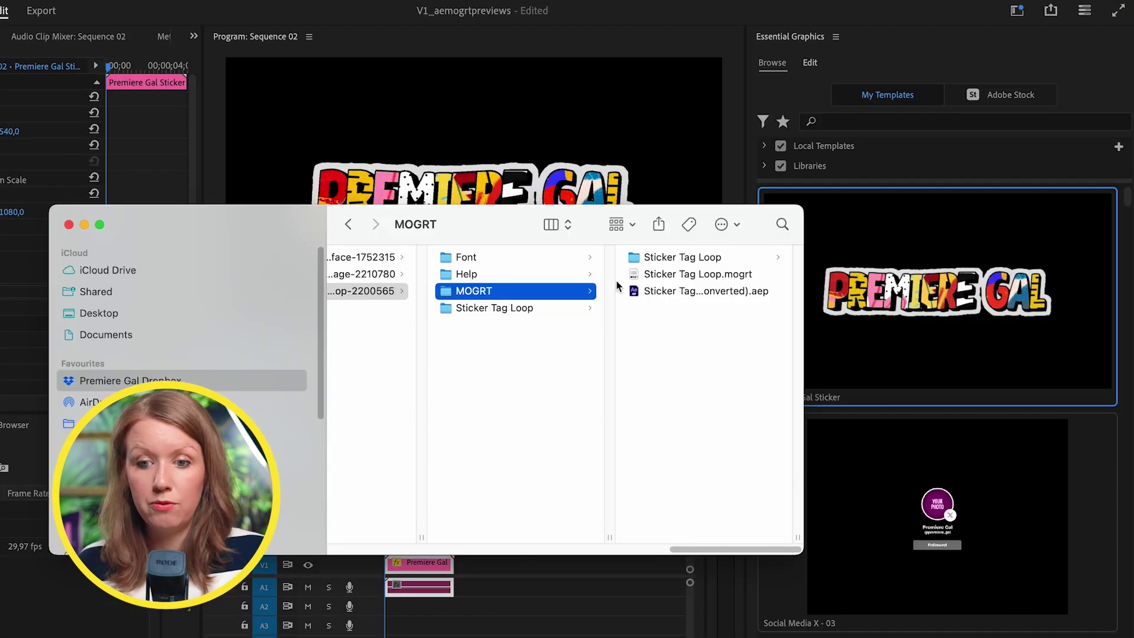
drag(716, 279, 965, 417)
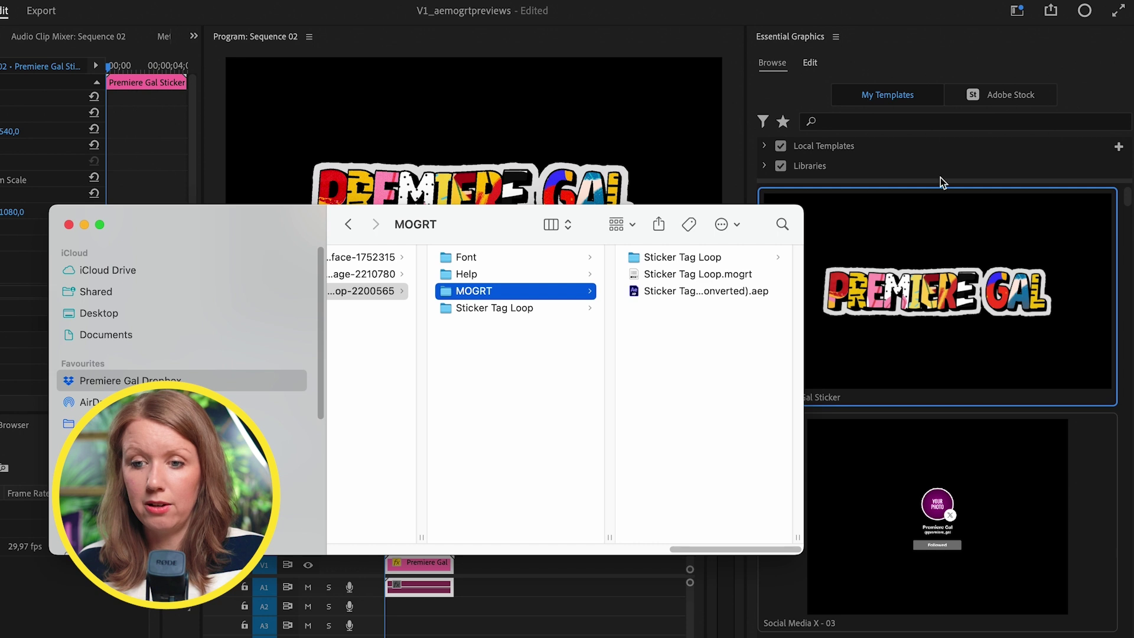
click(934, 158)
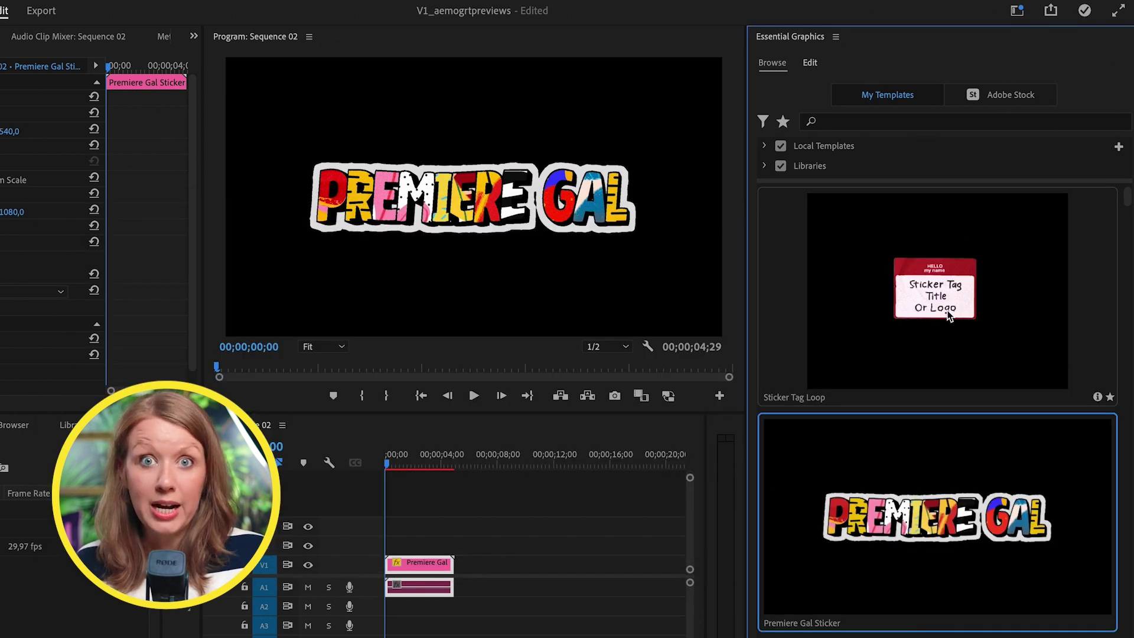
click(952, 281)
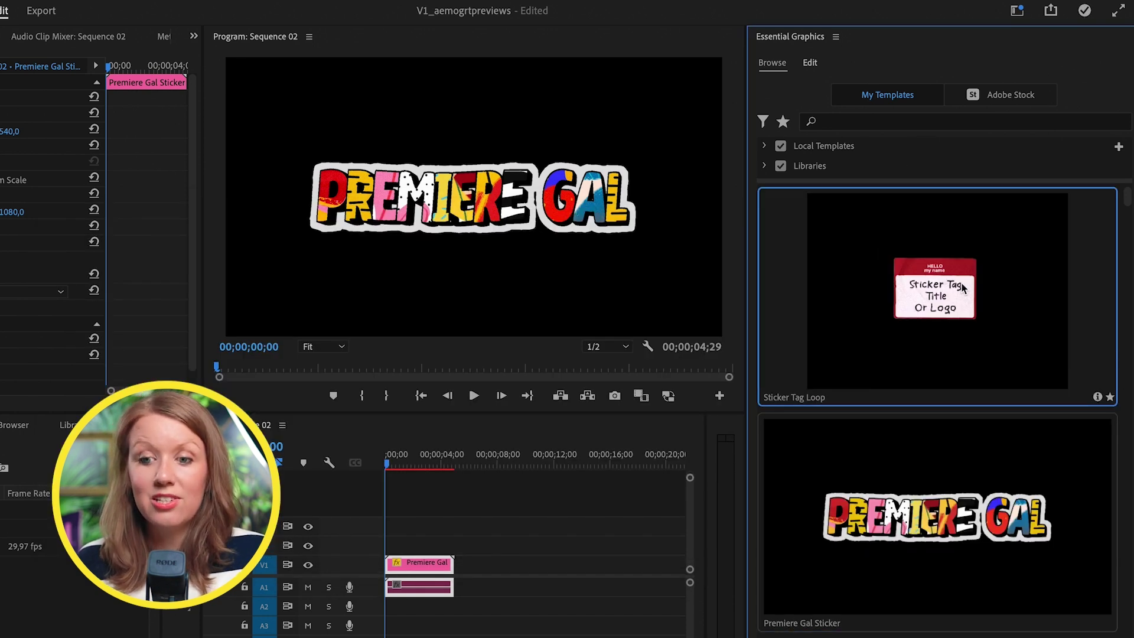